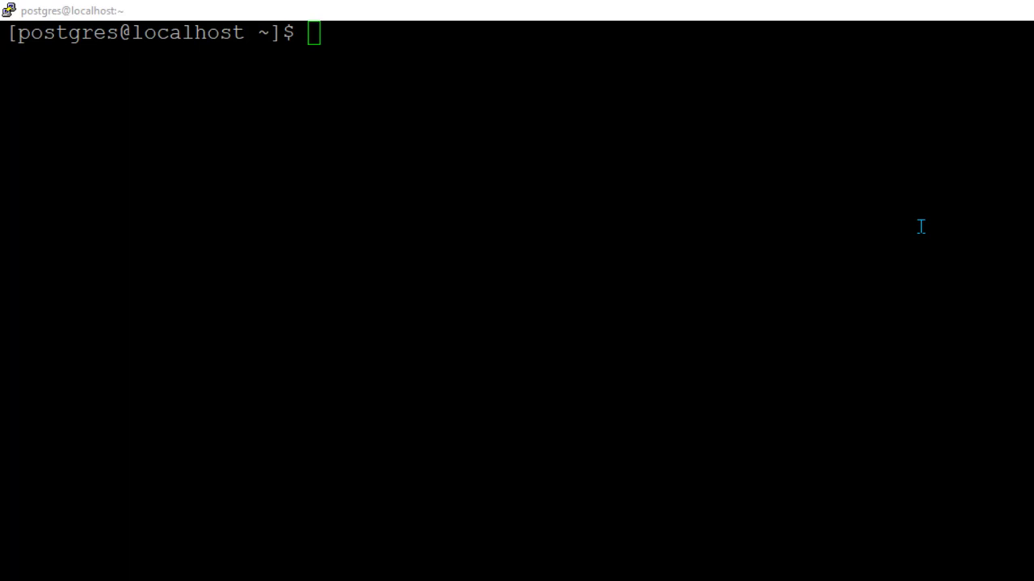
# Connect to demodb with psql and run 'select * from cpu;' to list all rows
pyautogui.click(920, 227)
pyautogui.write('psql ')
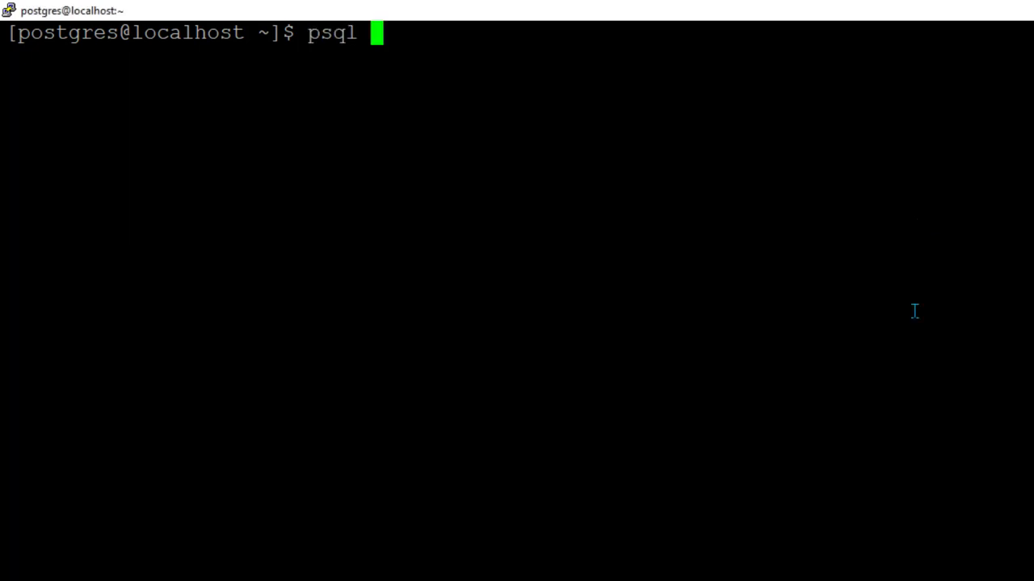
pyautogui.write('demodb')
pyautogui.press('Return')
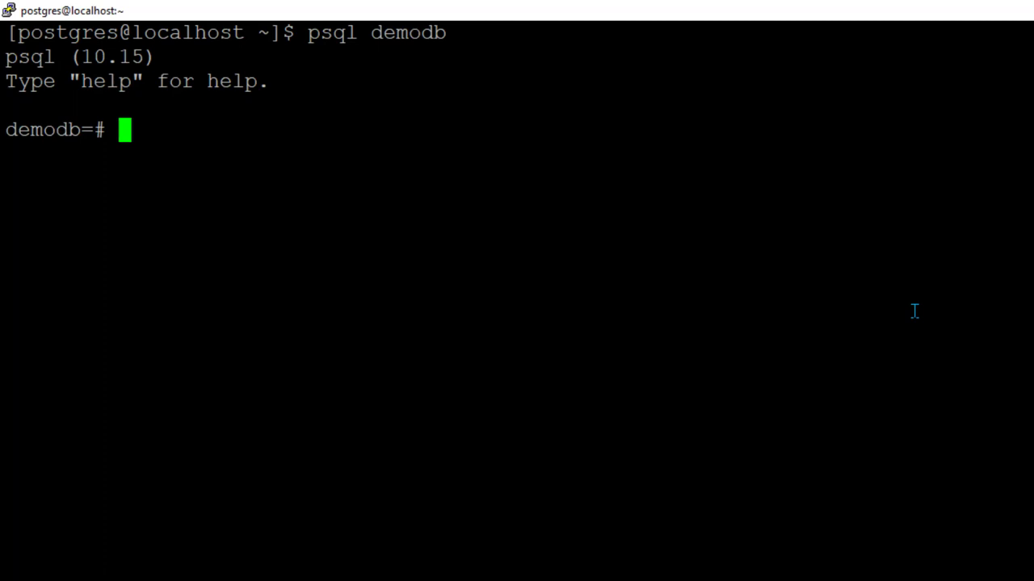
pyautogui.write('sele')
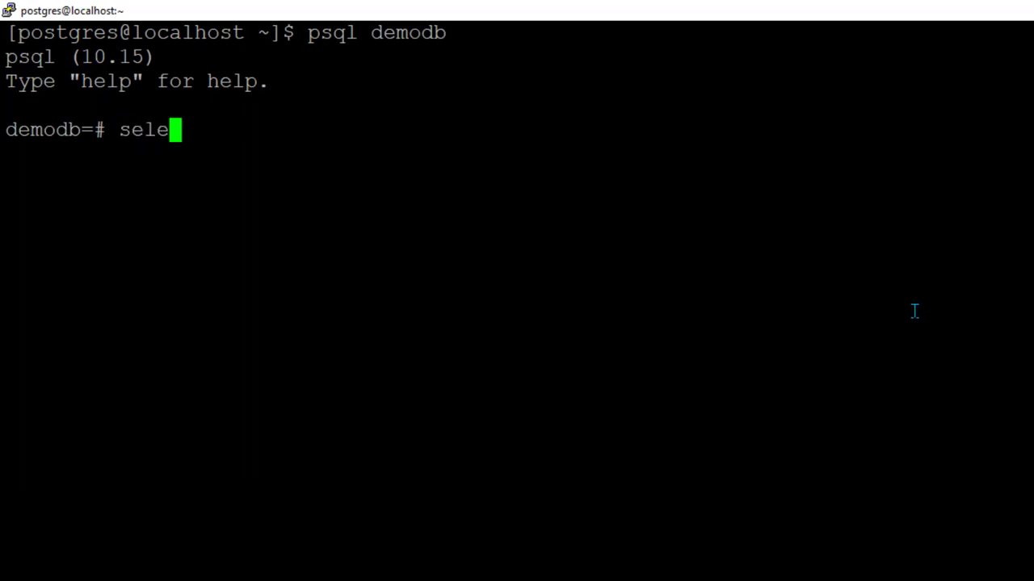
pyautogui.write('ct * from cpu;')
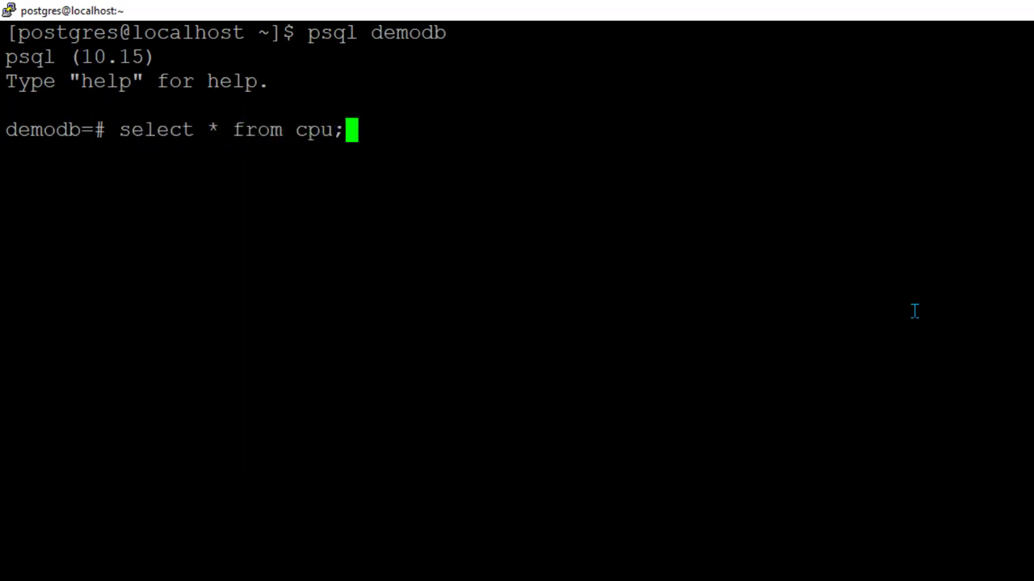
pyautogui.press('Return')
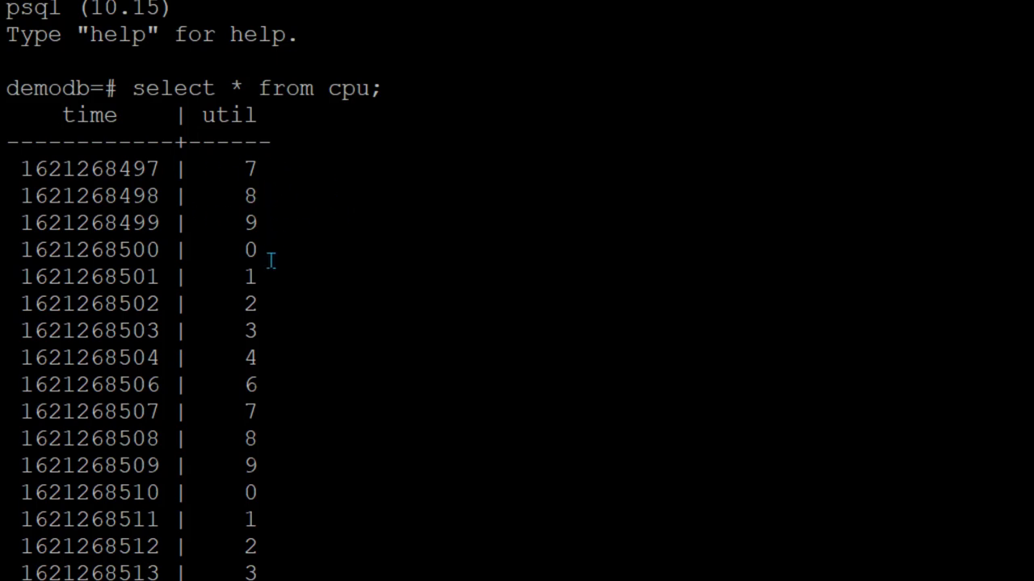
pyautogui.press('space')
pyautogui.scroll(5, 262, 264)
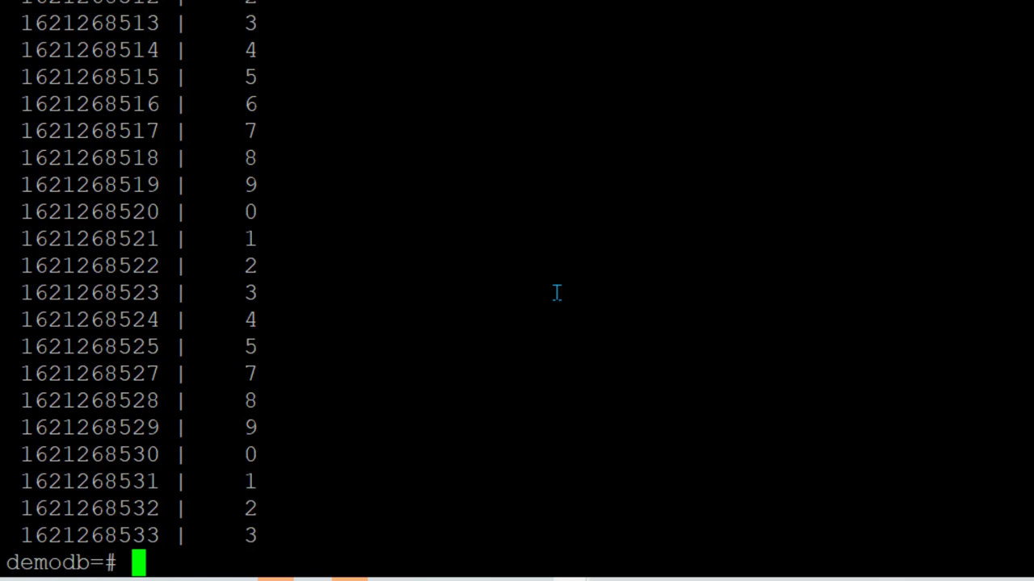
# Quit psql with \q and list the home folder with ll
pyautogui.write('\\q')
pyautogui.press('Return')
pyautogui.write('ll')
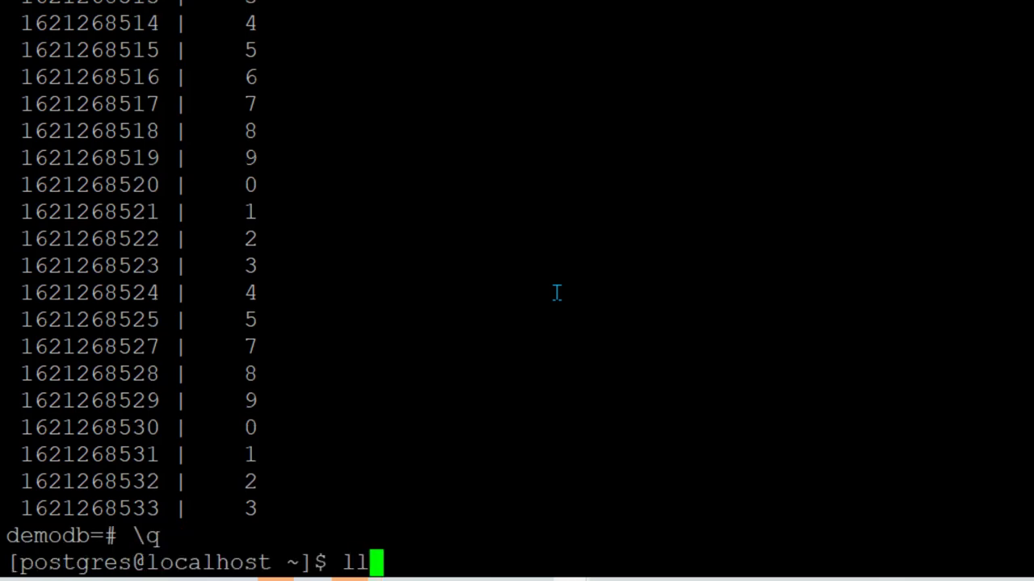
pyautogui.press('Return')
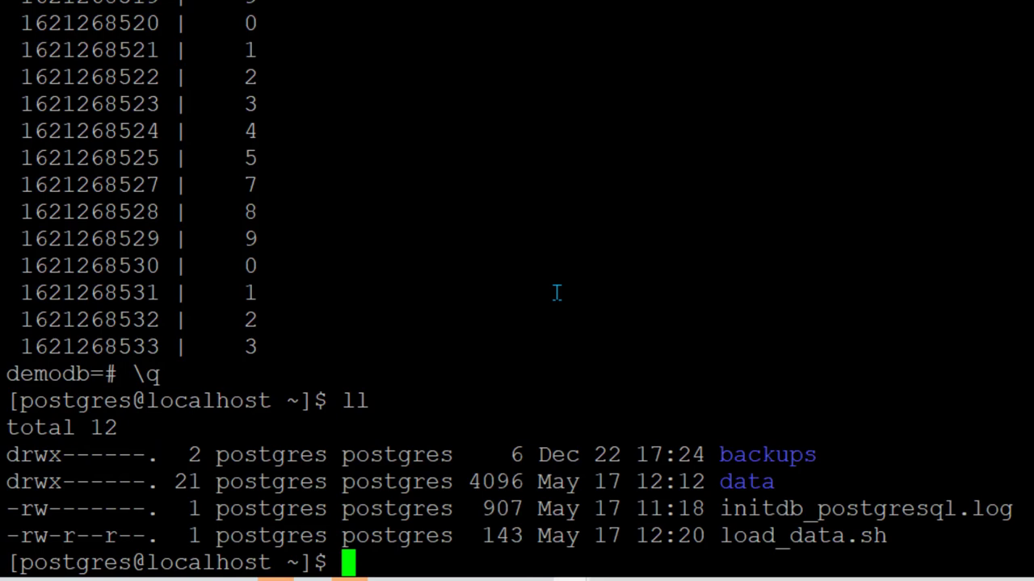
# Print load_data.sh with cat and highlight the script's opening lines
pyautogui.write('cat load_')
pyautogui.press('Tab')
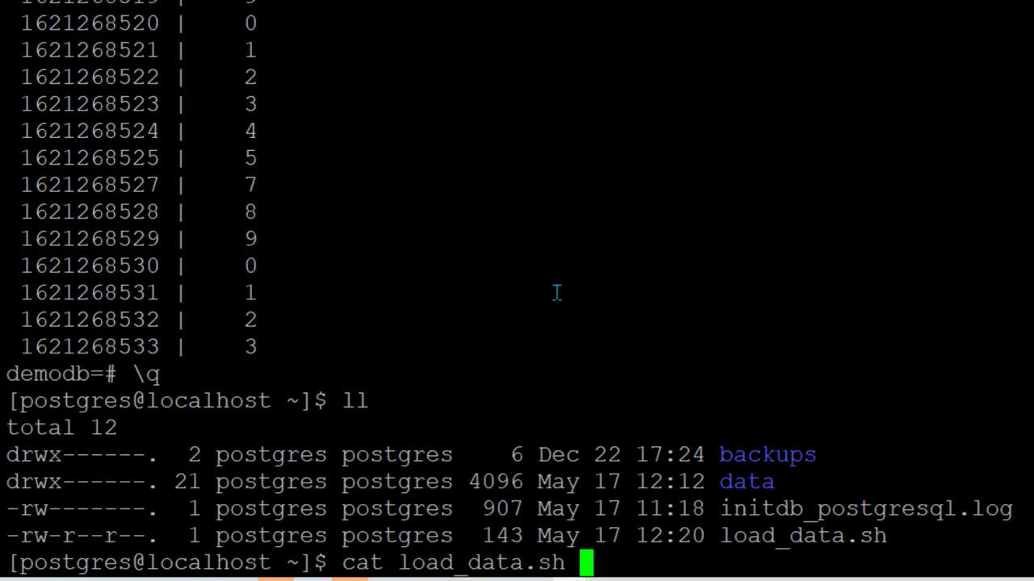
pyautogui.press('Return')
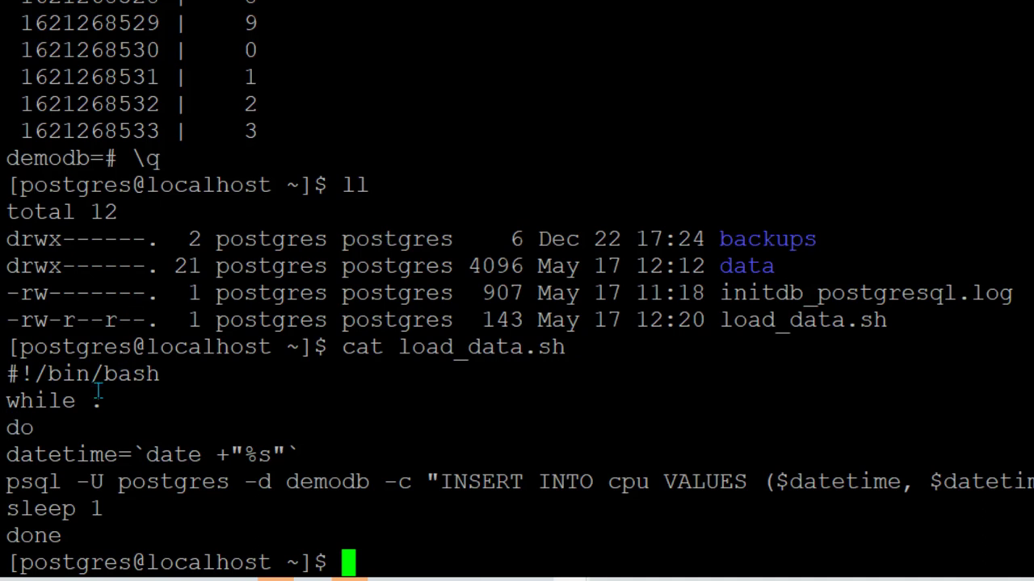
pyautogui.moveTo(2, 374); pyautogui.dragTo(188, 531)
# Edit load_data.sh in vi so the insert uses $datetime % 100, then save with :wq
pyautogui.click(212, 514)
pyautogui.write('vi load_data.sh')
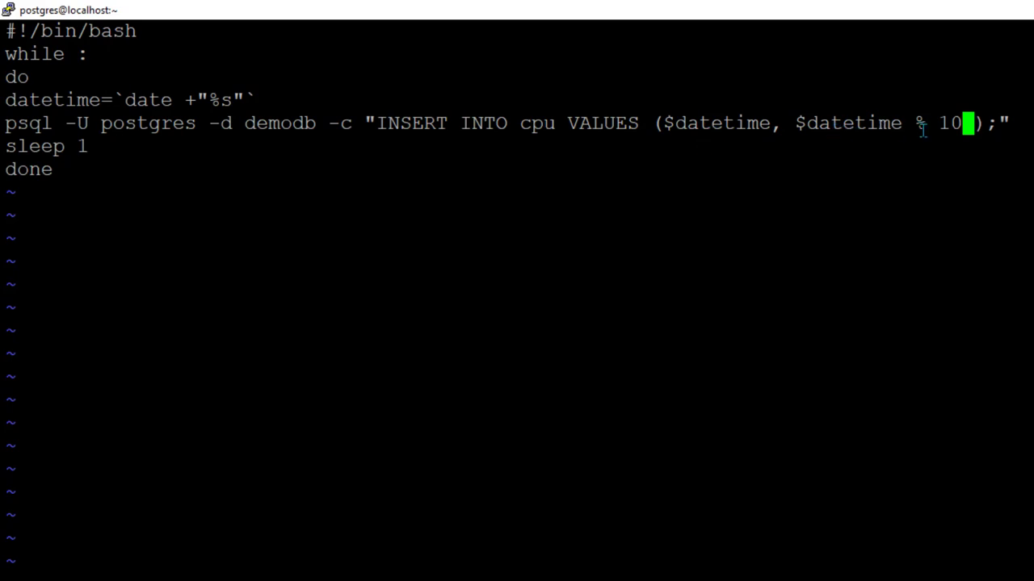
pyautogui.write('0')
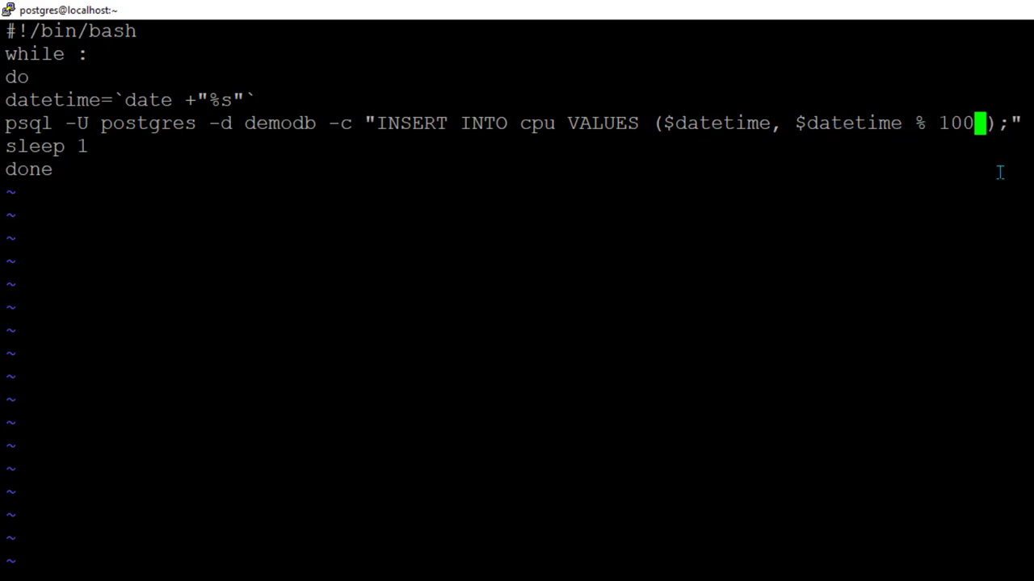
pyautogui.press('Escape')
pyautogui.press('Left')
pyautogui.press('Right')
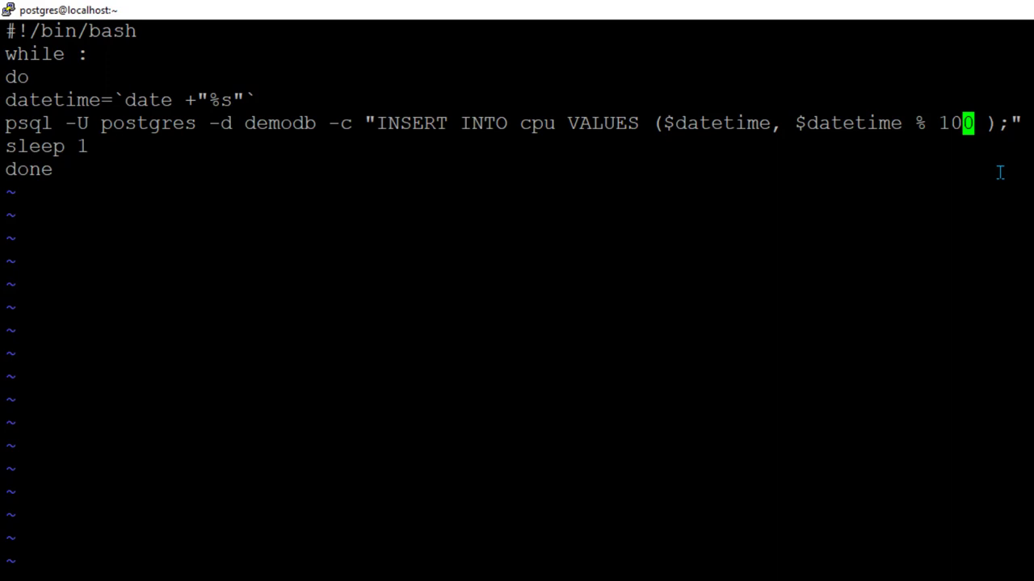
pyautogui.write(':wq')
pyautogui.press('Return')
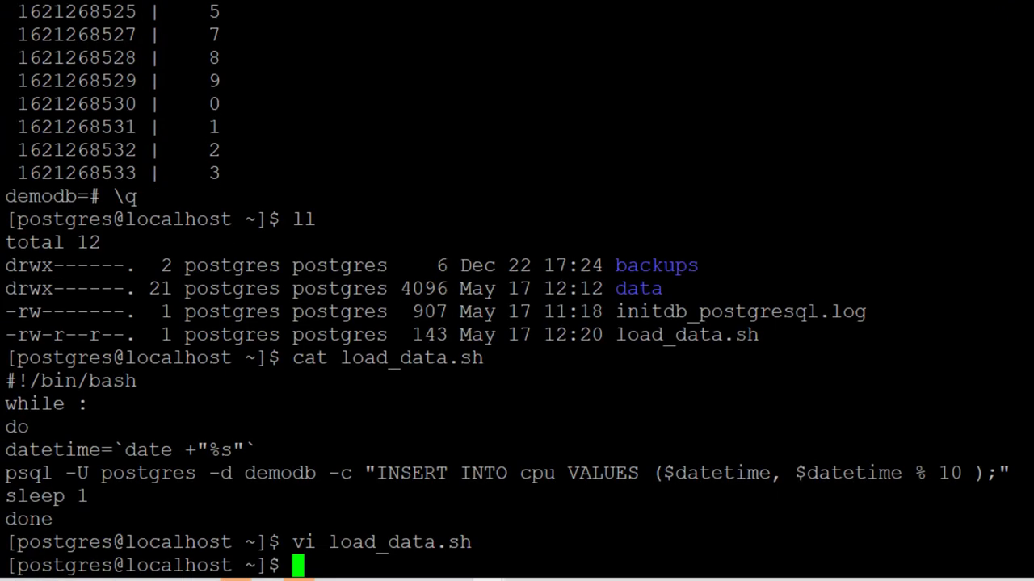
# Run sh load_data.sh to keep inserting new rows into the cpu table
pyautogui.write('loa')
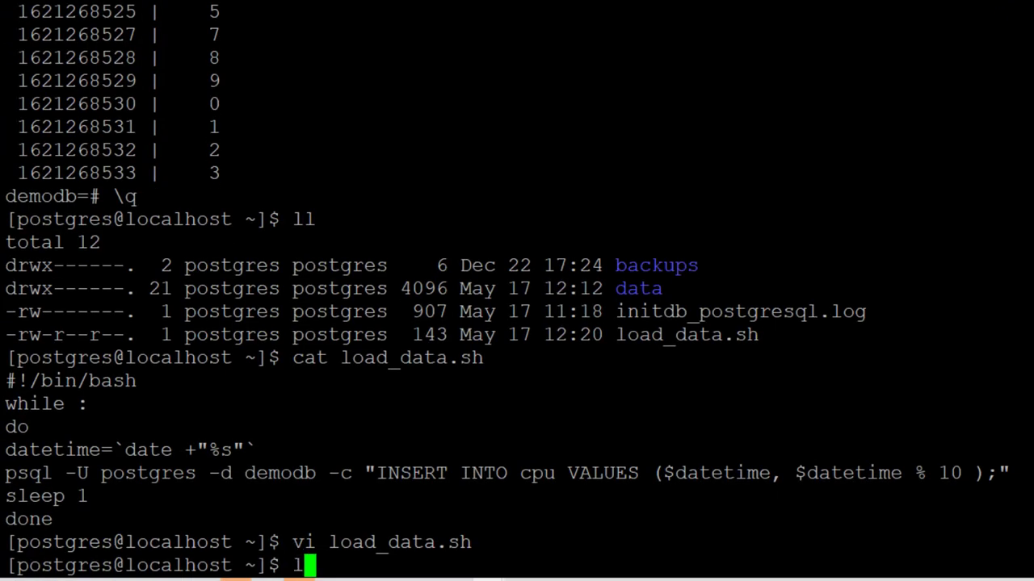
pyautogui.press('BackSpace')
pyautogui.press('BackSpace')
pyautogui.press('BackSpace')
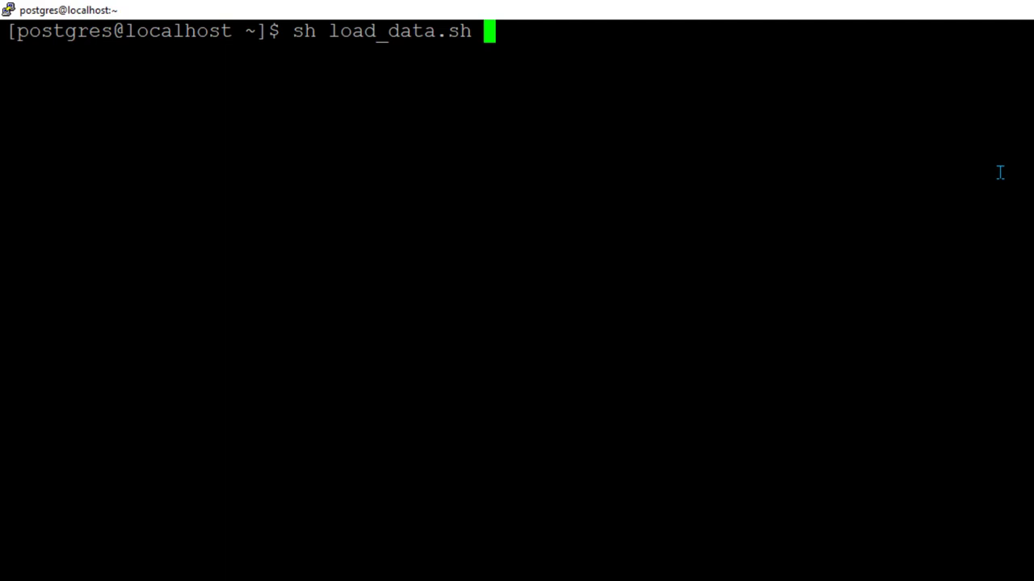
pyautogui.press('Return')
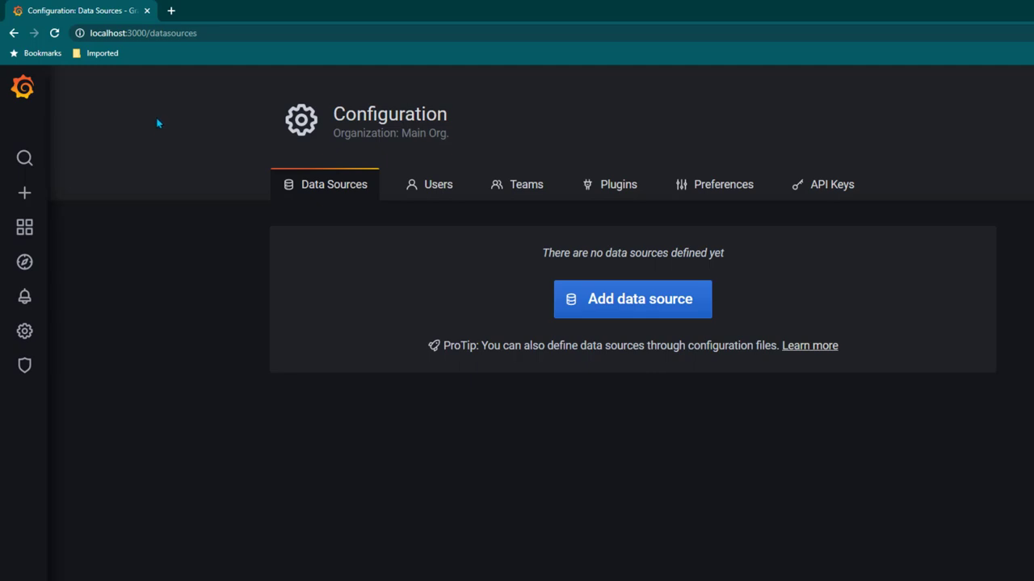
# Add a new data source and pick PostgreSQL from the SQL group
pyautogui.click(630, 310)
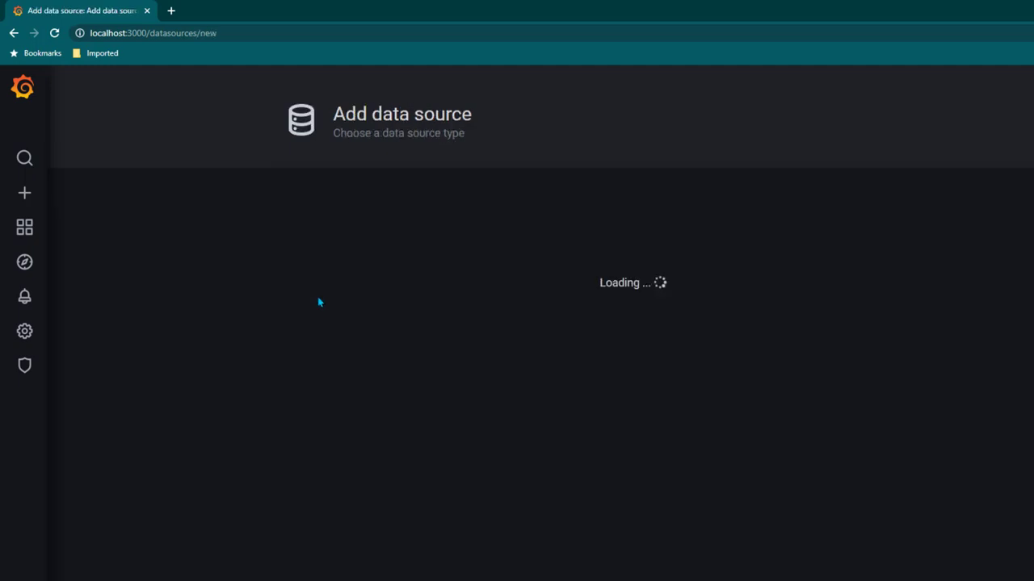
pyautogui.scroll(-6, 726, 413)
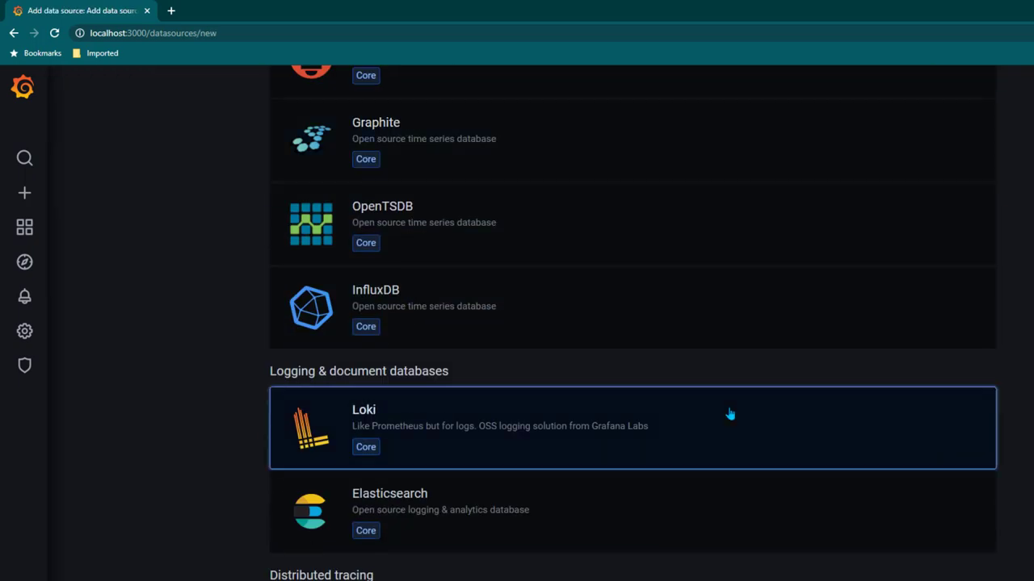
pyautogui.scroll(-7, 712, 413)
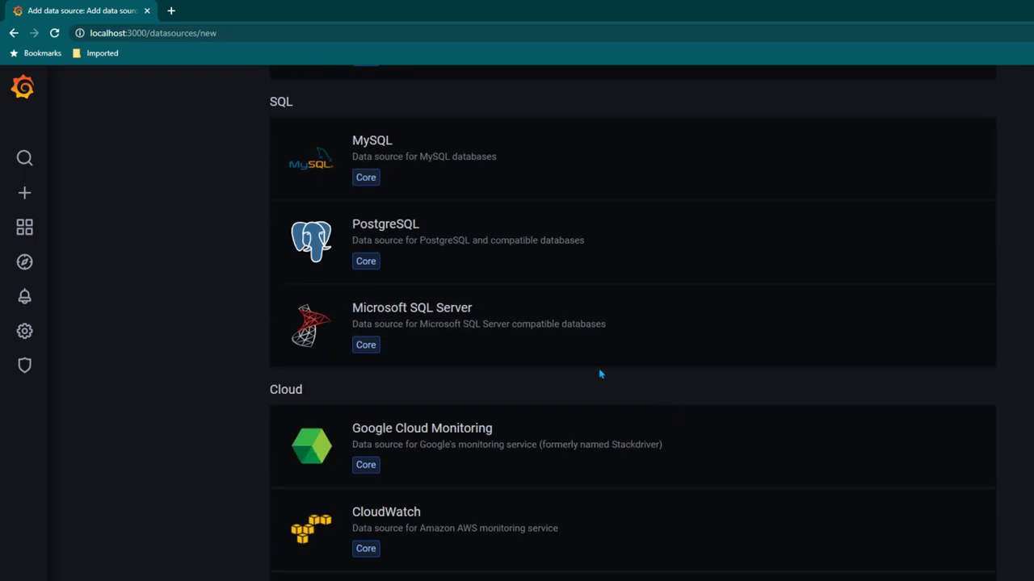
pyautogui.scroll(2, 565, 372)
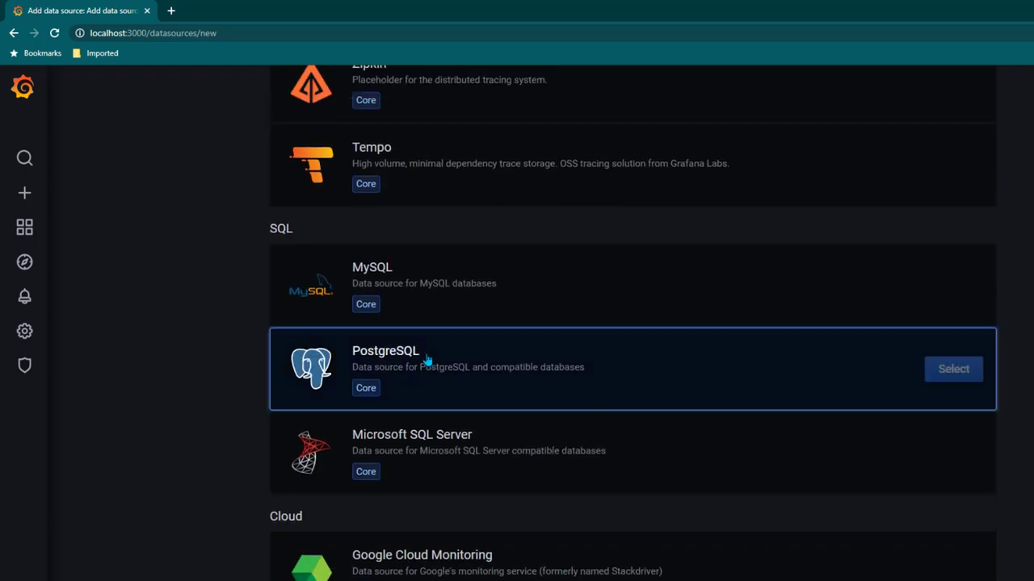
pyautogui.click(952, 373)
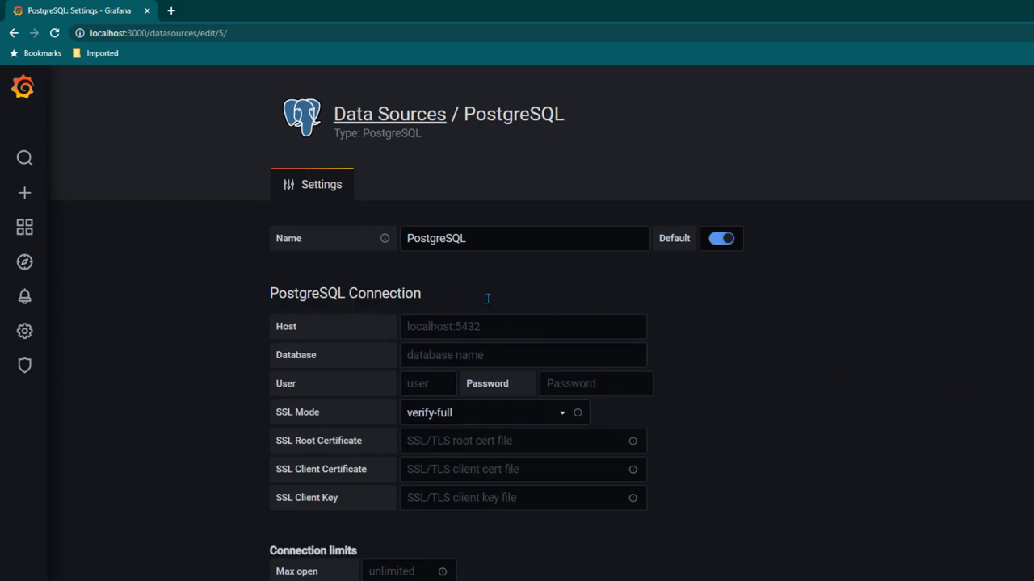
# Rename the data source to demo_db_psql with host itpanther01:5432 and database demodb
pyautogui.click(500, 237)
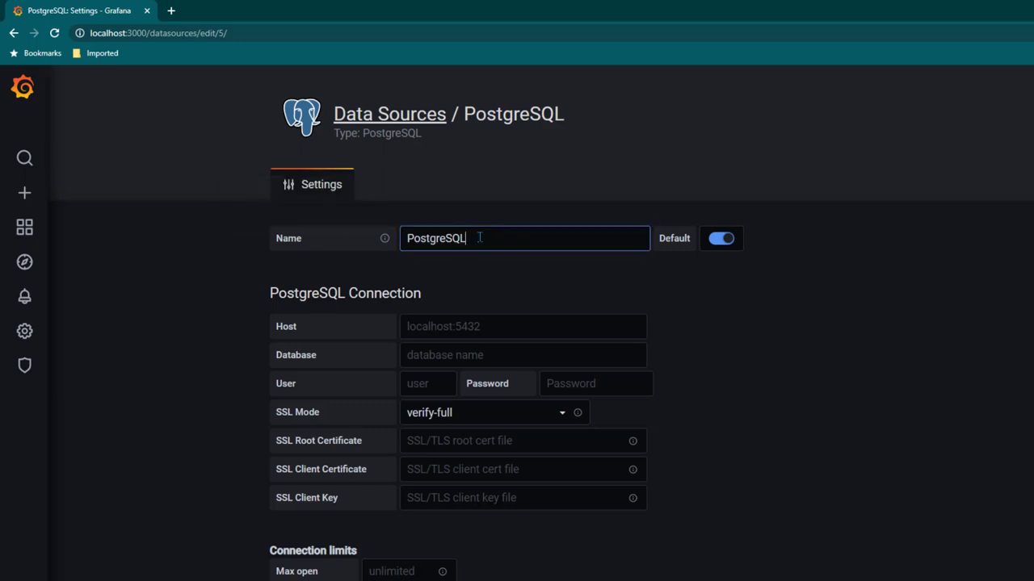
pyautogui.doubleClick(479, 237)
pyautogui.write('demo_db_psql')
pyautogui.click(505, 329)
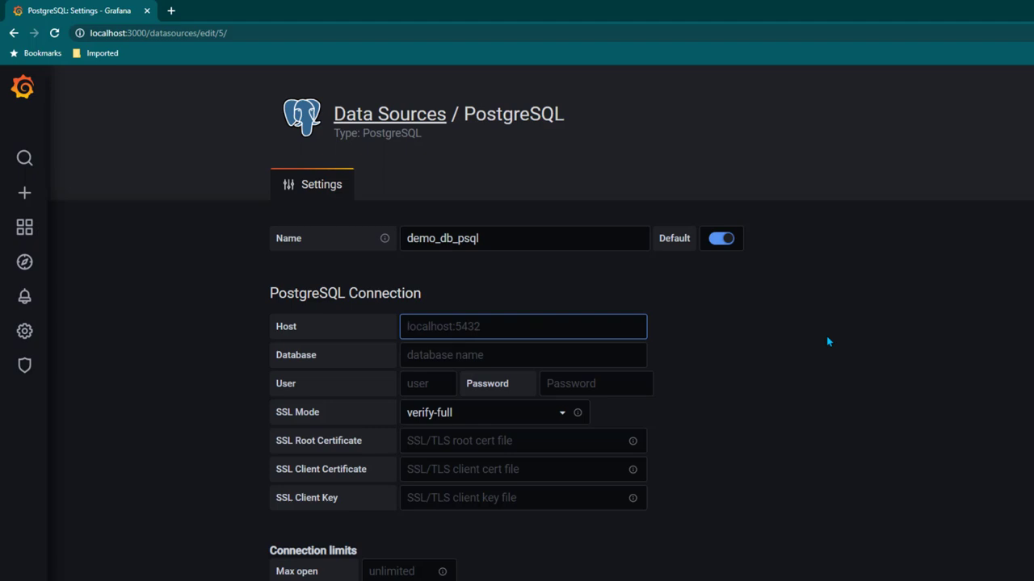
pyautogui.write('itpanther01:5432')
pyautogui.click(510, 360)
pyautogui.write('demodb')
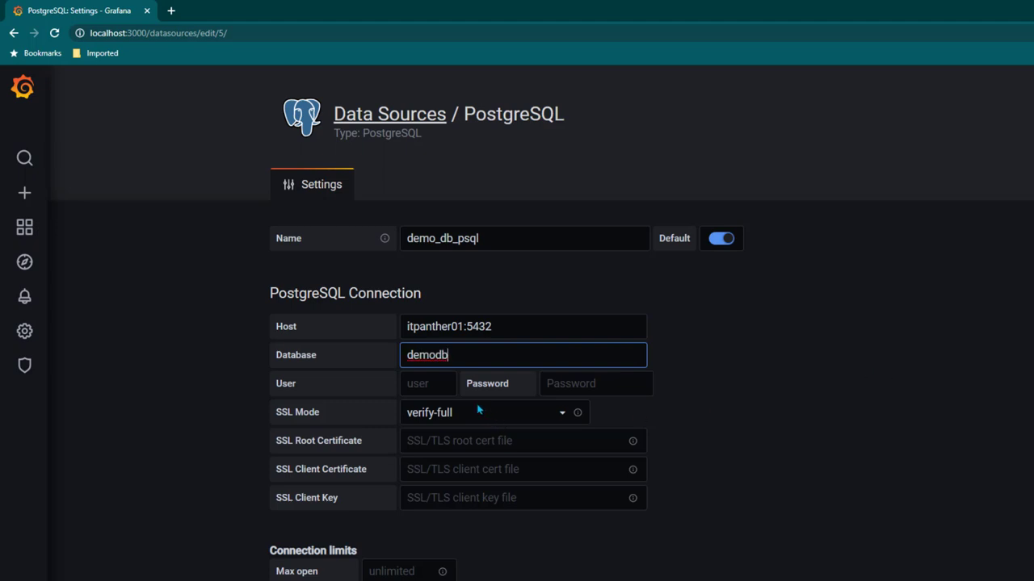
# Enter the database user name and password, and set SSL Mode to disable
pyautogui.press('Tab')
pyautogui.write('postgres')
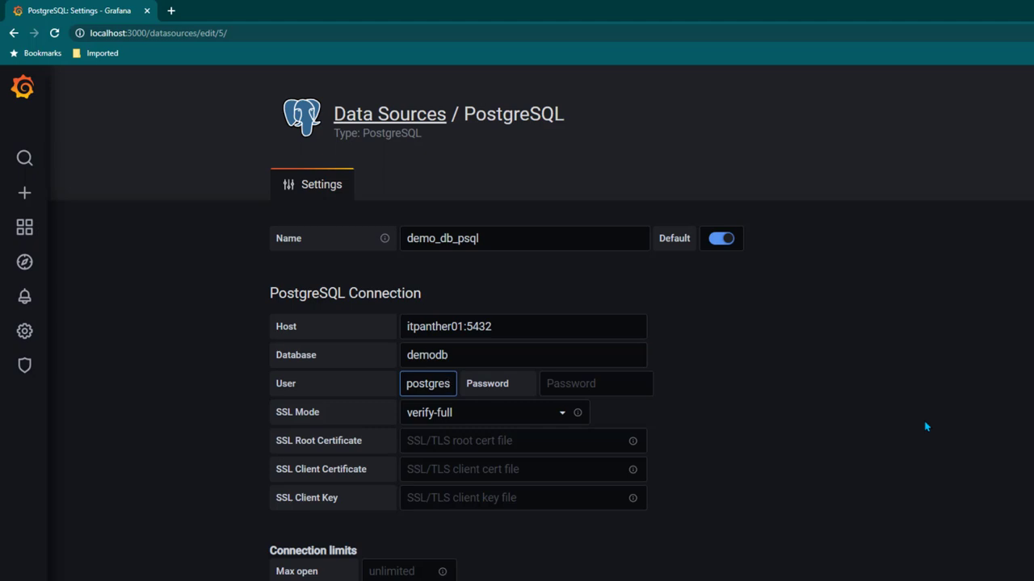
pyautogui.press('Tab')
pyautogui.write('postgres')
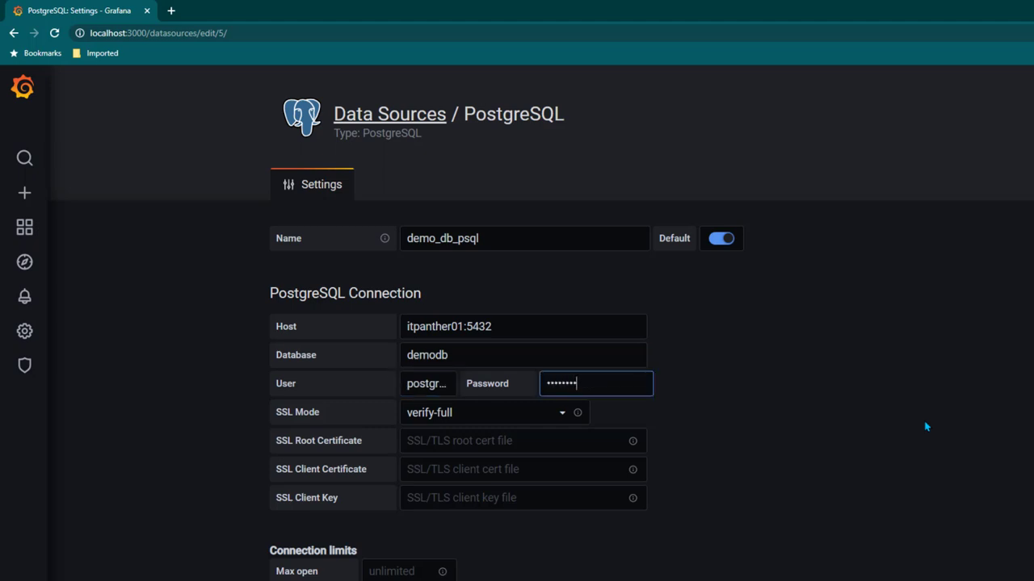
pyautogui.scroll(-1, 698, 382)
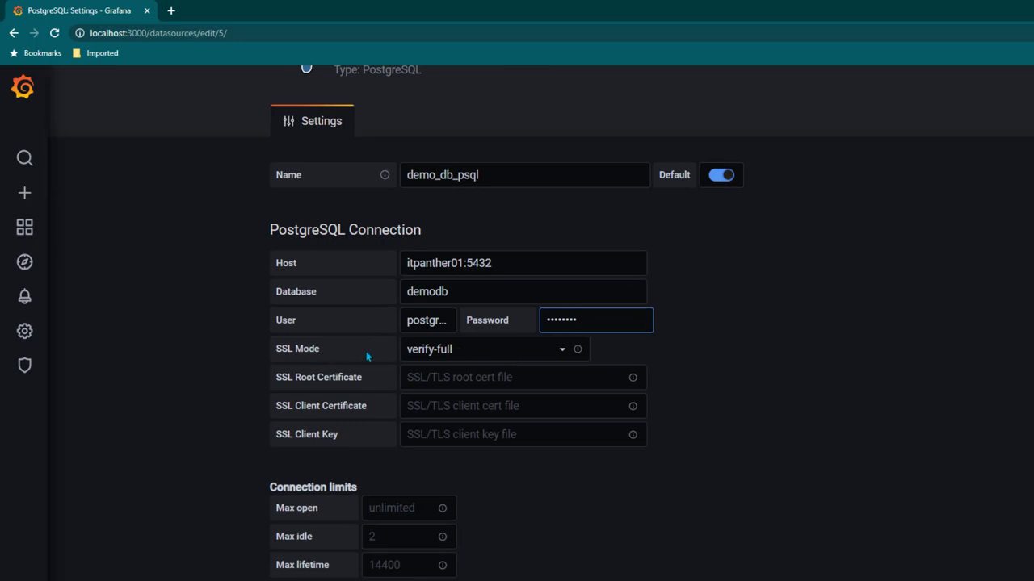
pyautogui.click(492, 350)
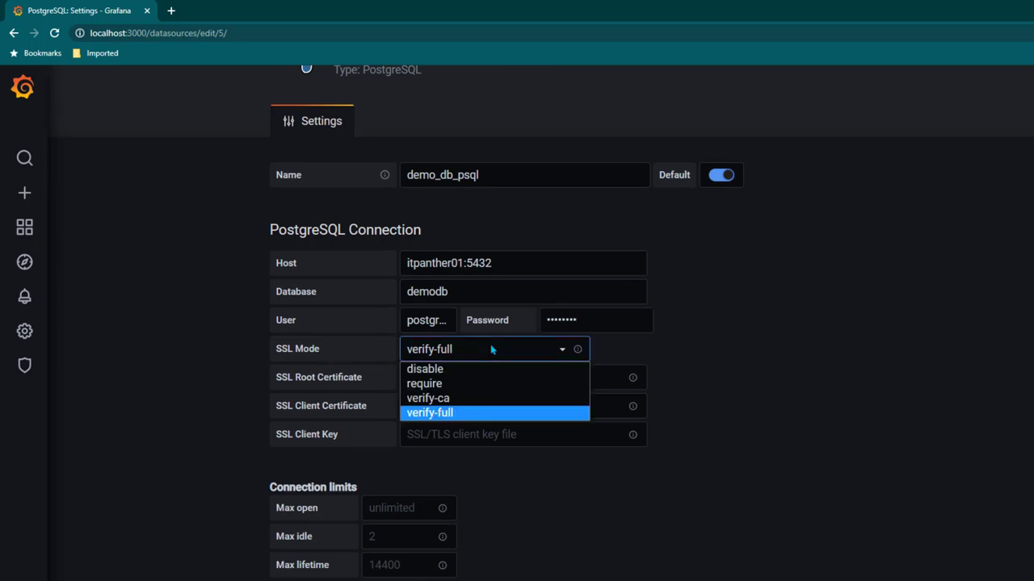
pyautogui.click(443, 370)
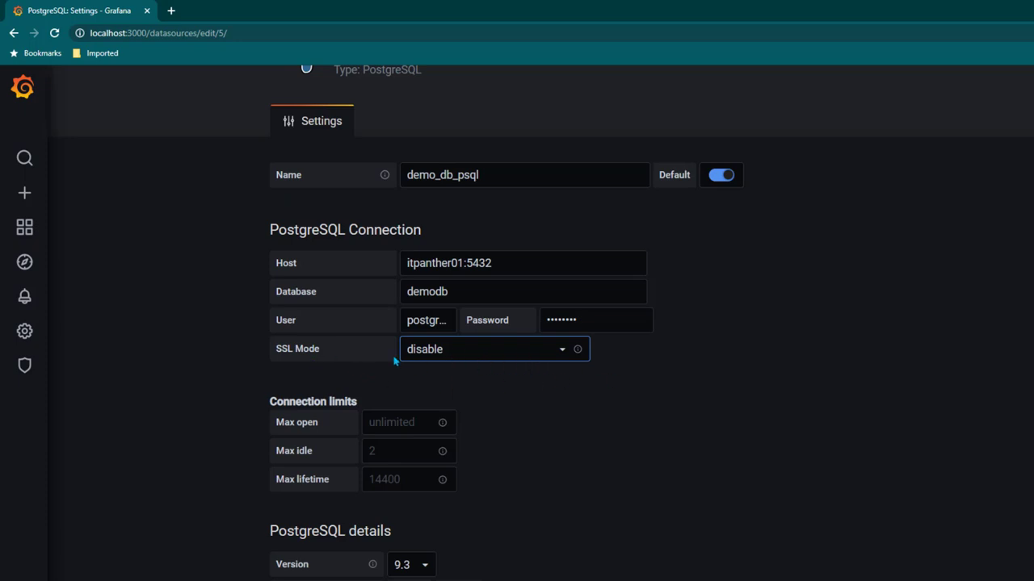
pyautogui.scroll(-1, 574, 437)
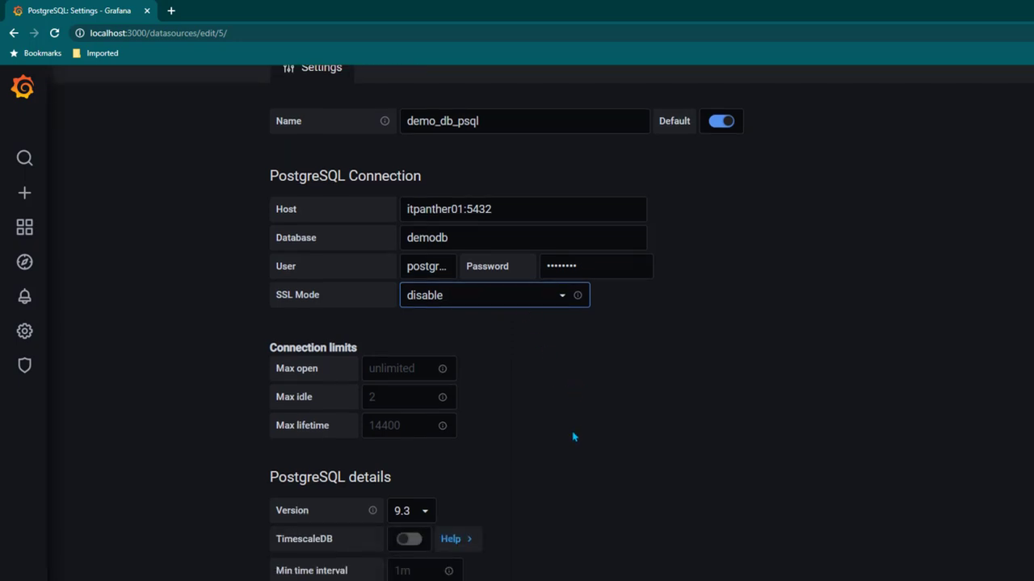
pyautogui.scroll(-3, 573, 437)
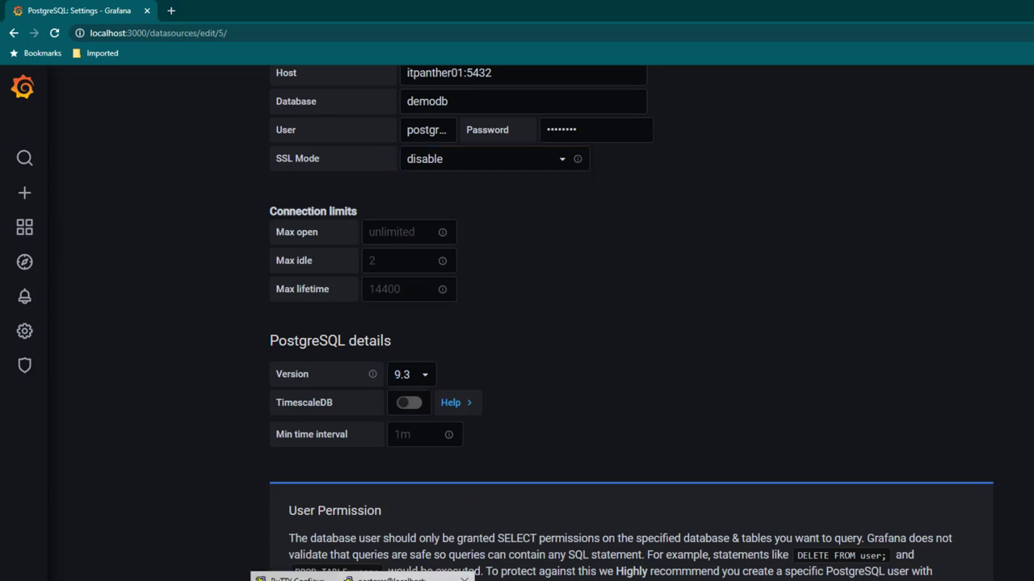
# Stop the data load, confirm psql -V reports 10.15, and rerun sh load_data.sh
pyautogui.click(462, 576)
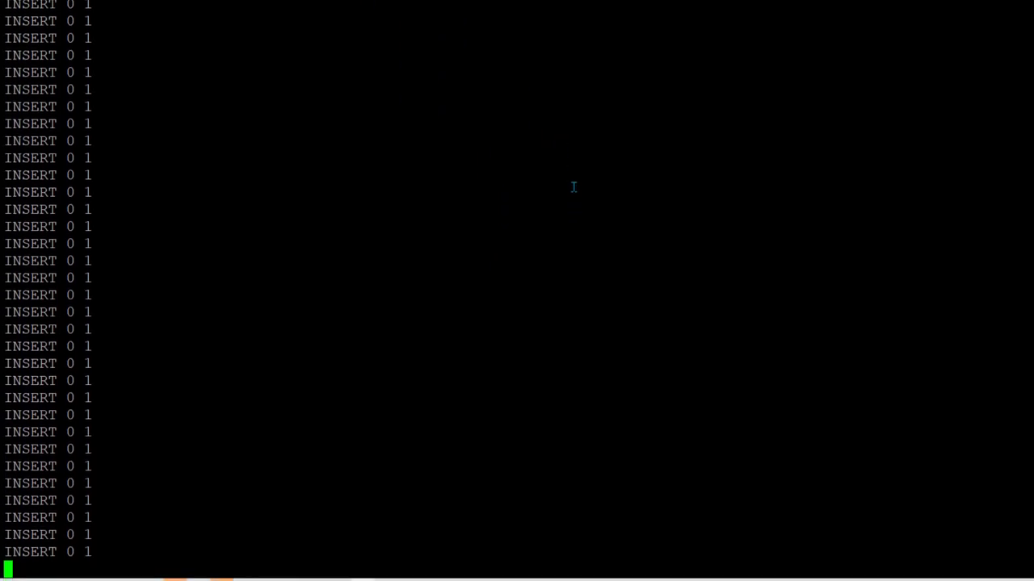
pyautogui.hotkey('ctrl', 'c')
pyautogui.write('psql -V')
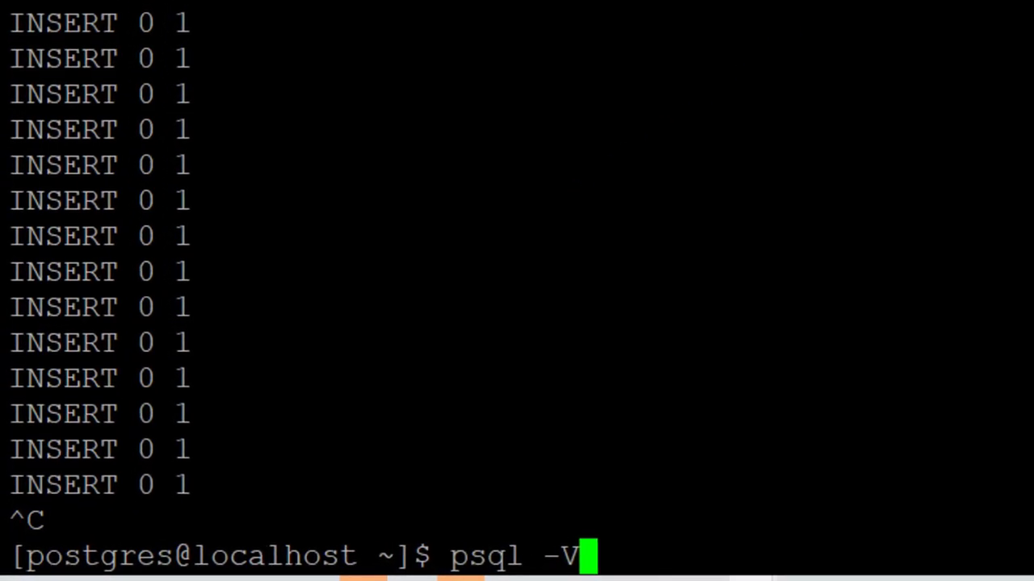
pyautogui.press('Return')
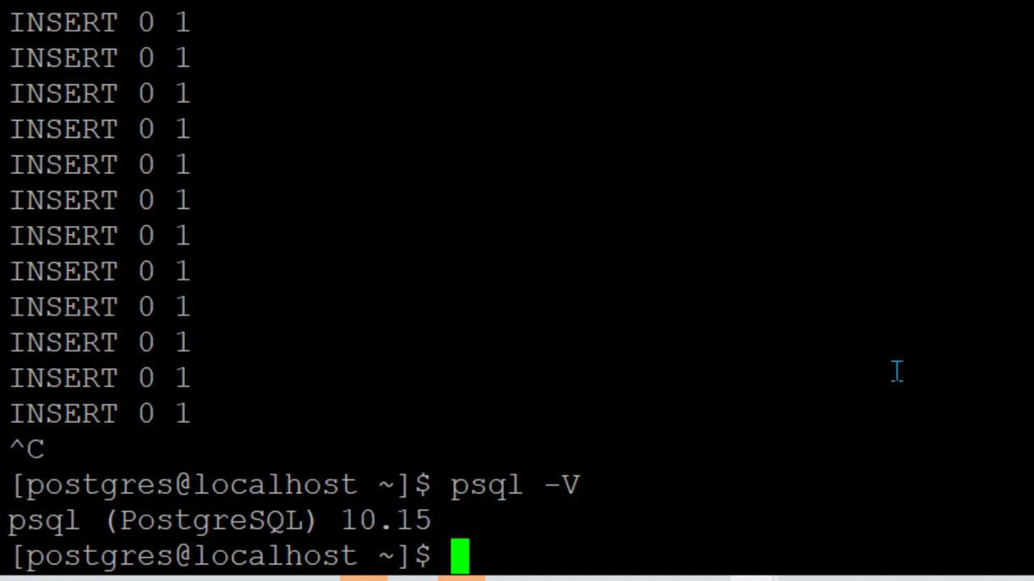
pyautogui.press('Up')
pyautogui.press('Up')
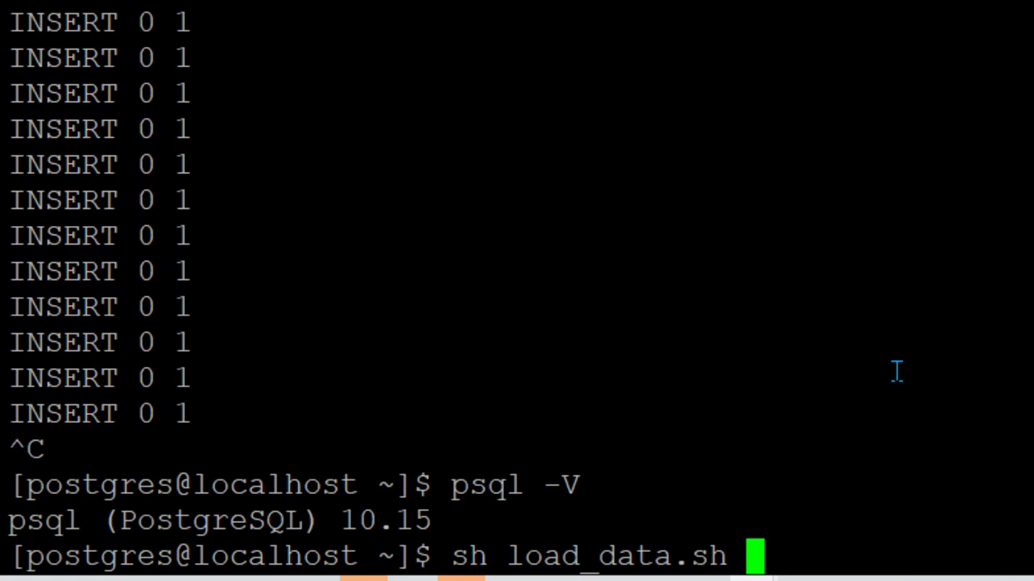
pyautogui.press('Return')
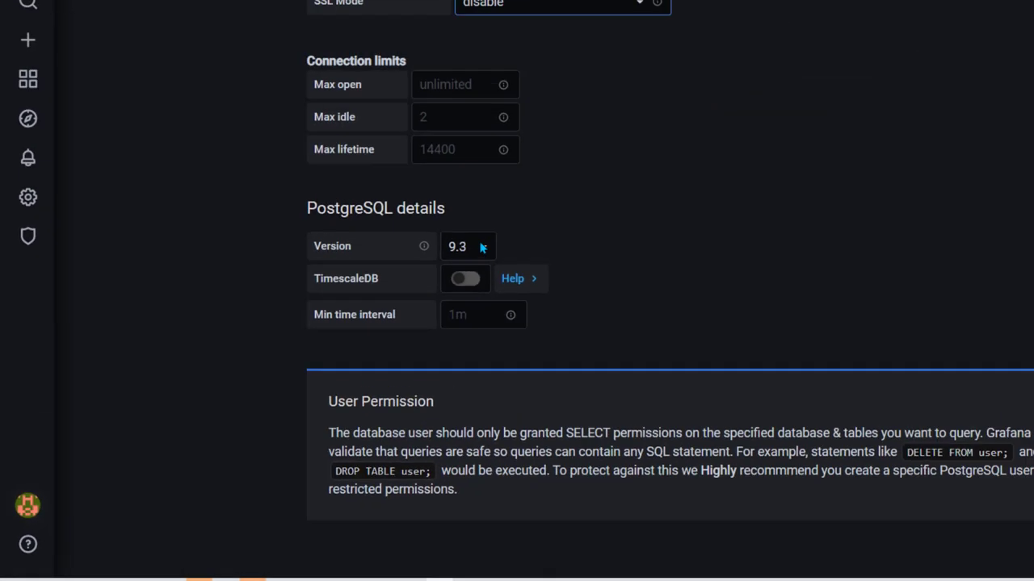
# Set PostgreSQL version 10, then Save & Test to get Database Connection OK
pyautogui.click(356, 325)
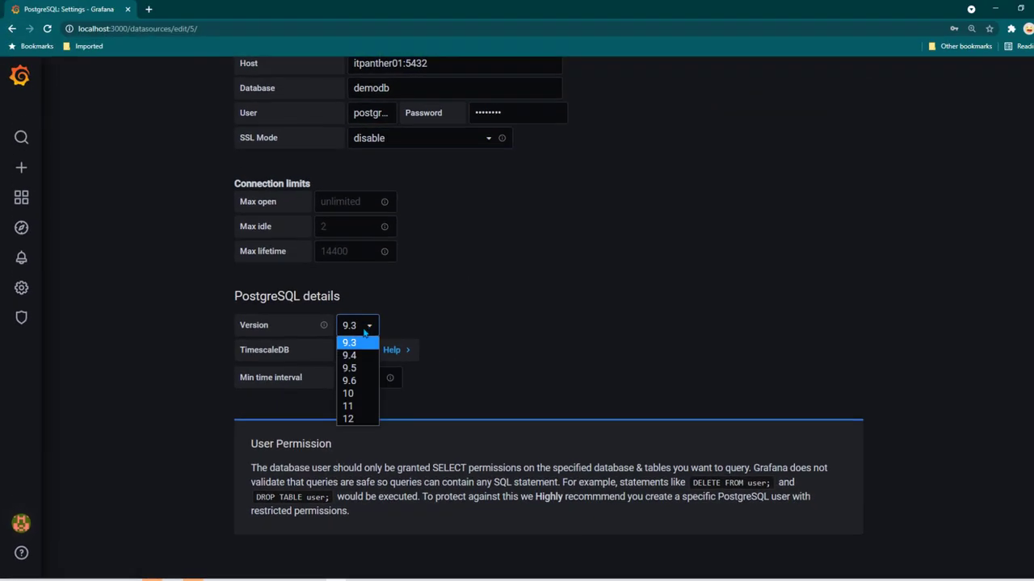
pyautogui.click(354, 393)
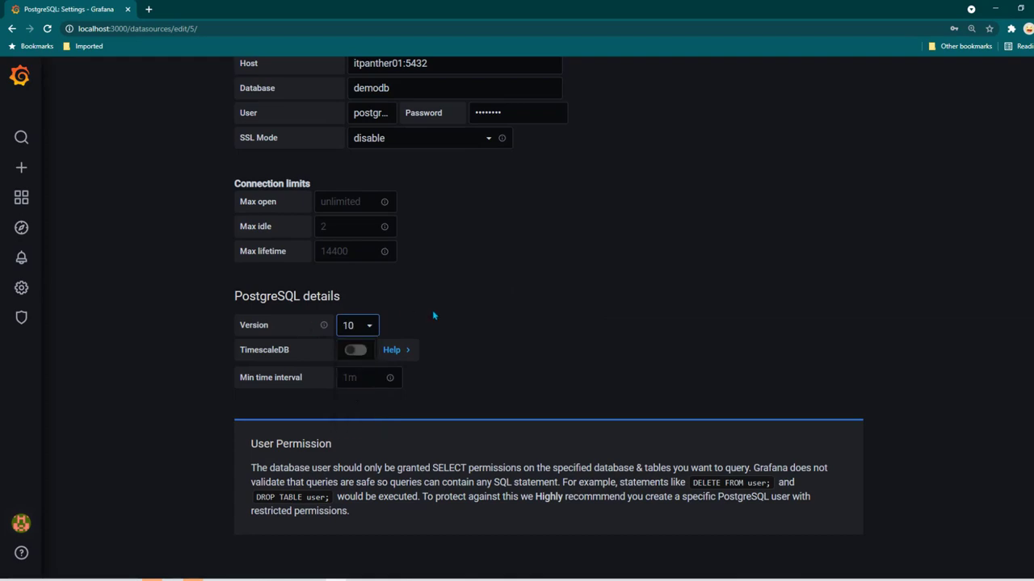
pyautogui.scroll(-2, 473, 333)
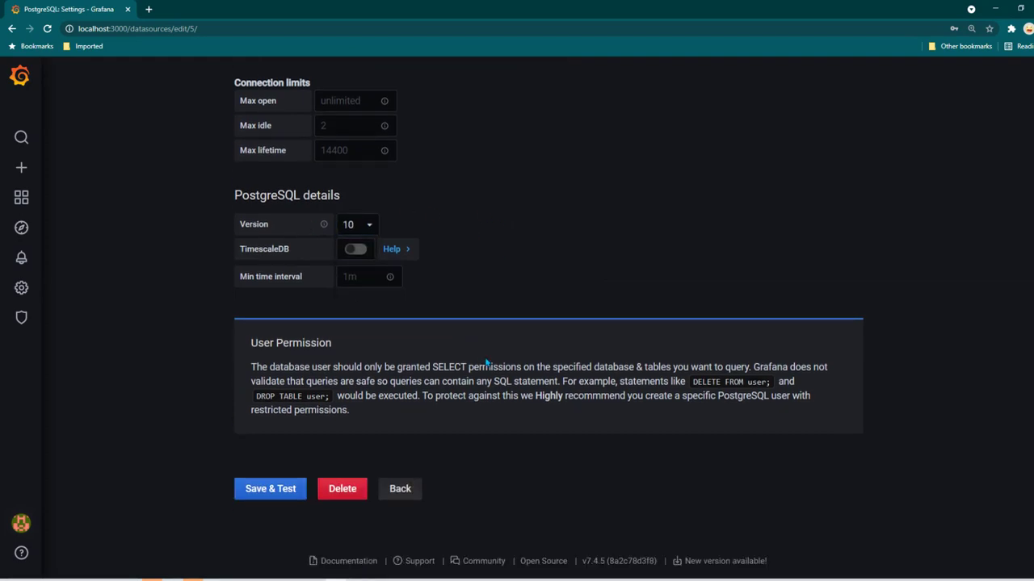
pyautogui.scroll(5, 484, 355)
pyautogui.scroll(-1, 490, 358)
pyautogui.scroll(-4, 490, 359)
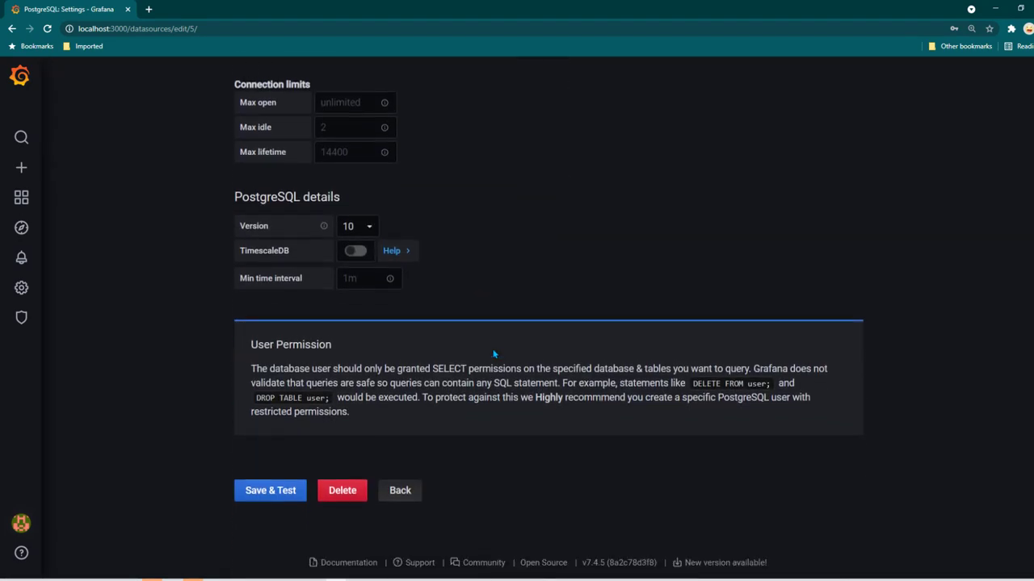
pyautogui.click(288, 494)
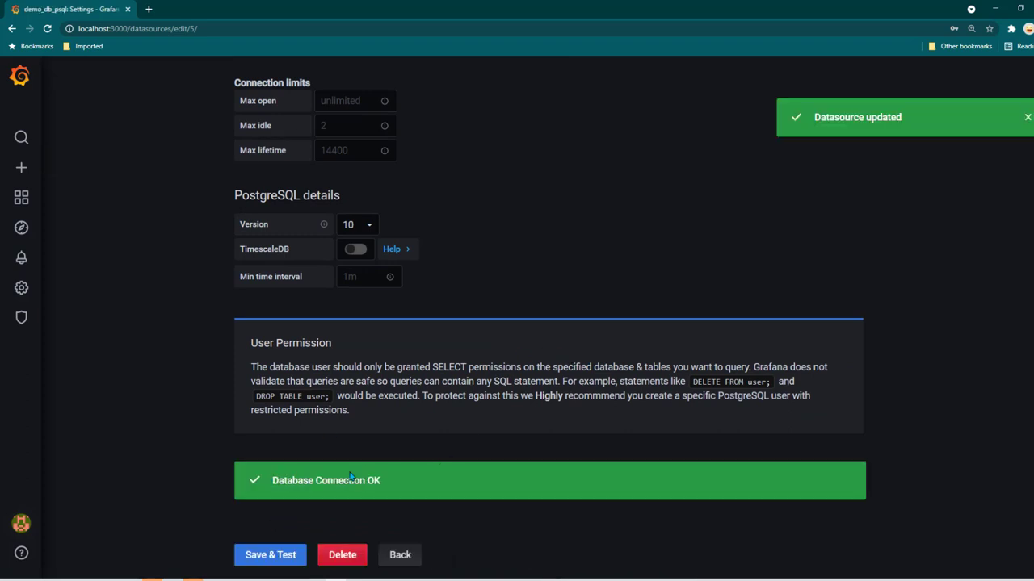
pyautogui.scroll(-1, 439, 476)
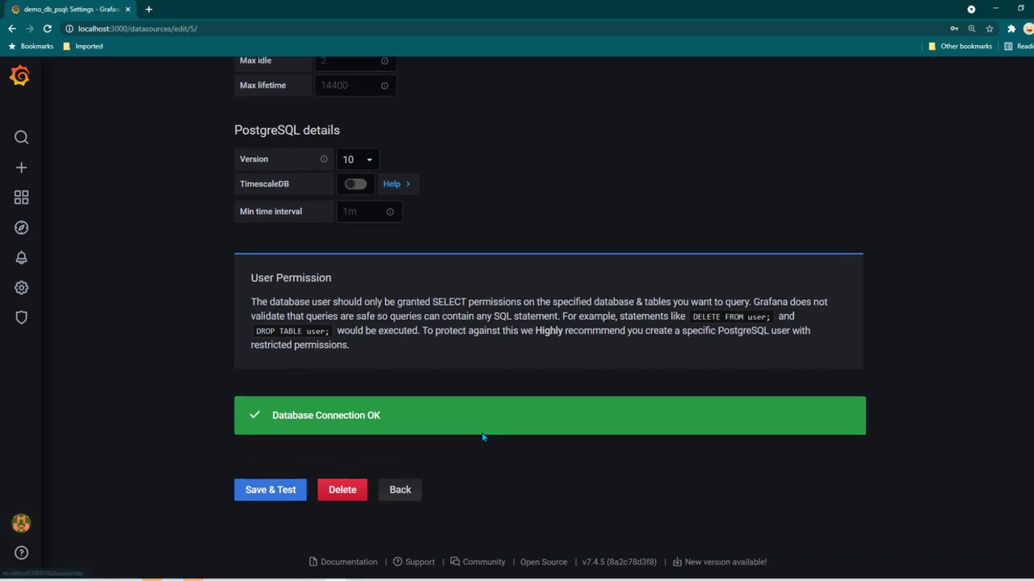
pyautogui.scroll(5, 482, 432)
pyautogui.scroll(-5, 477, 440)
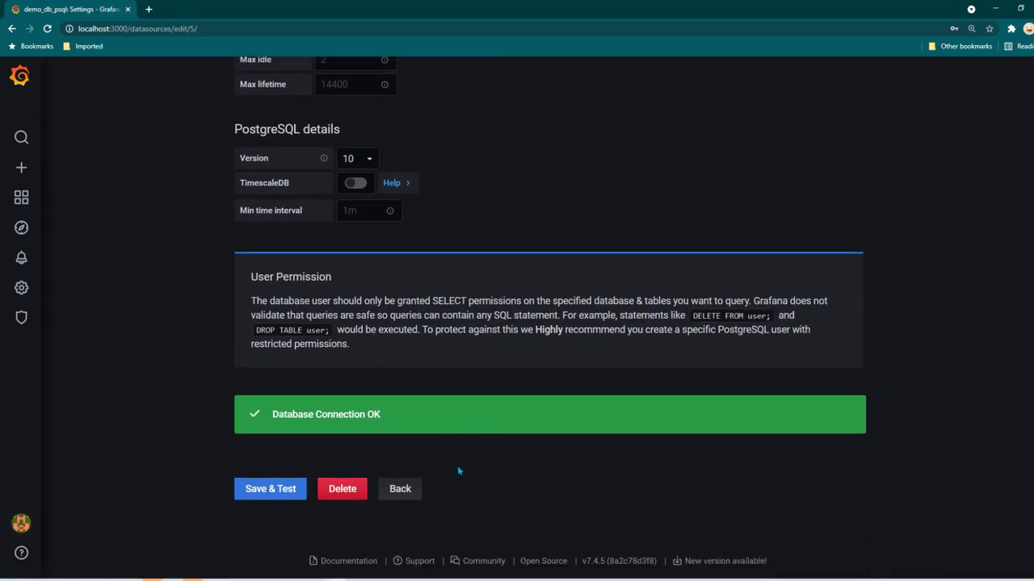
# Create a new dashboard with a panel that queries the demo_db_psql data source
pyautogui.click(404, 496)
pyautogui.moveTo(21, 168)
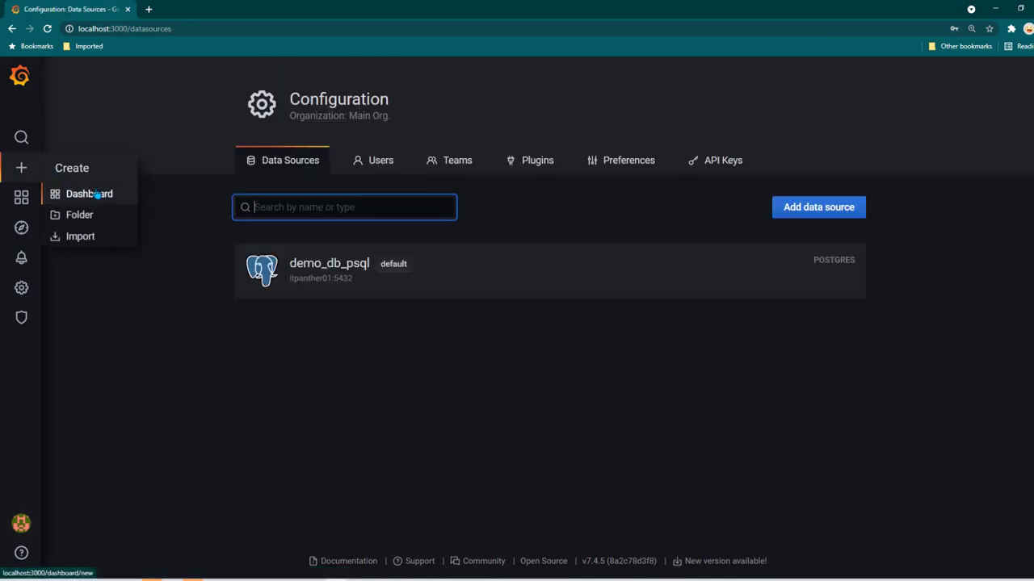
pyautogui.click(95, 196)
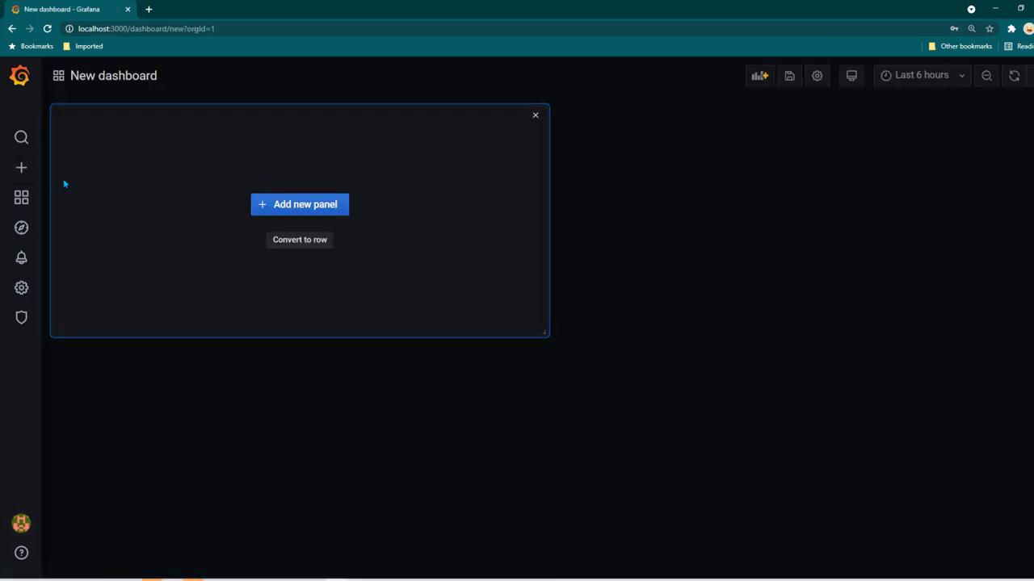
pyautogui.click(303, 203)
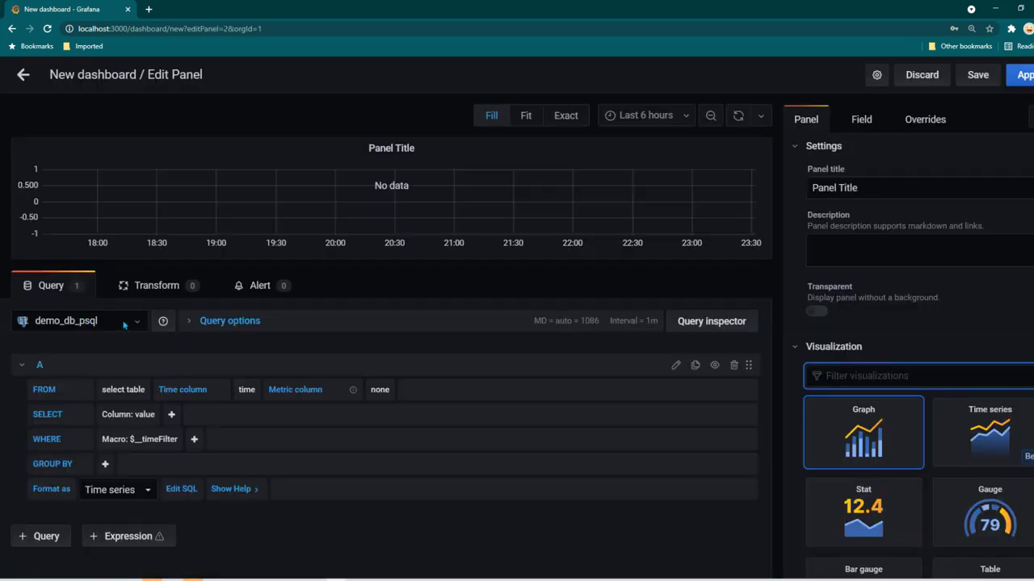
pyautogui.click(122, 325)
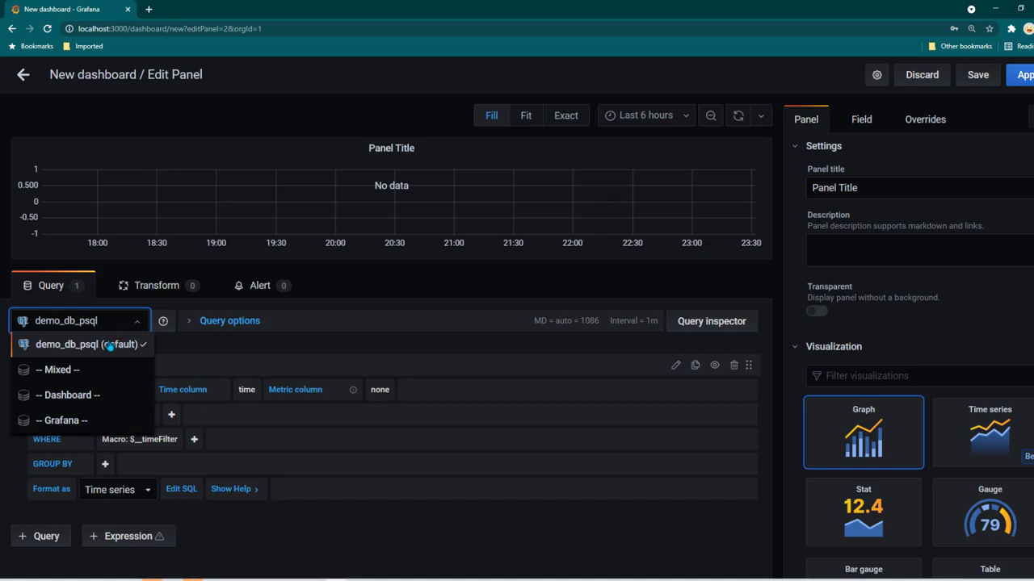
pyautogui.click(173, 346)
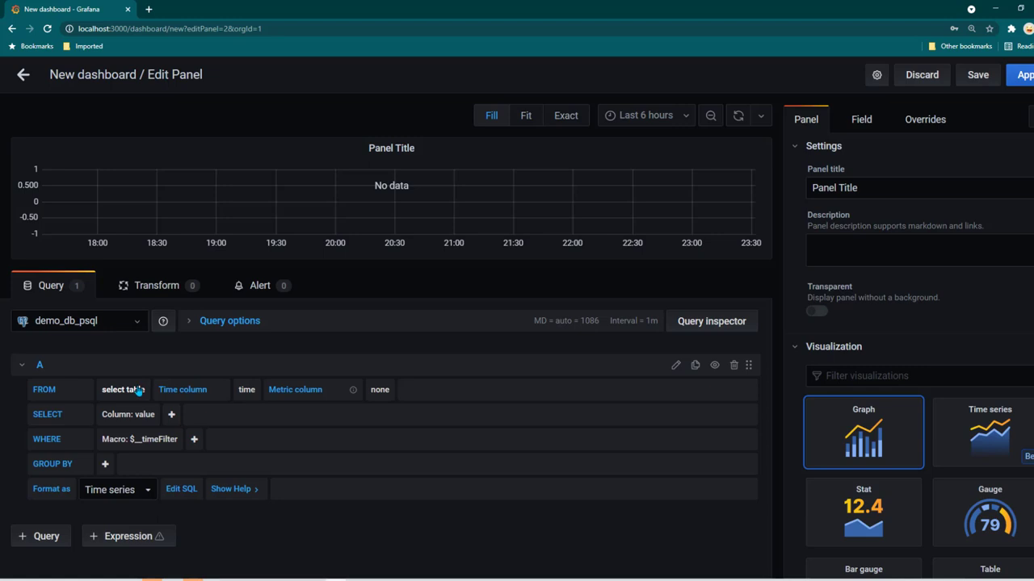
# Pick cpu as the query's FROM table so util is plotted over time
pyautogui.click(139, 390)
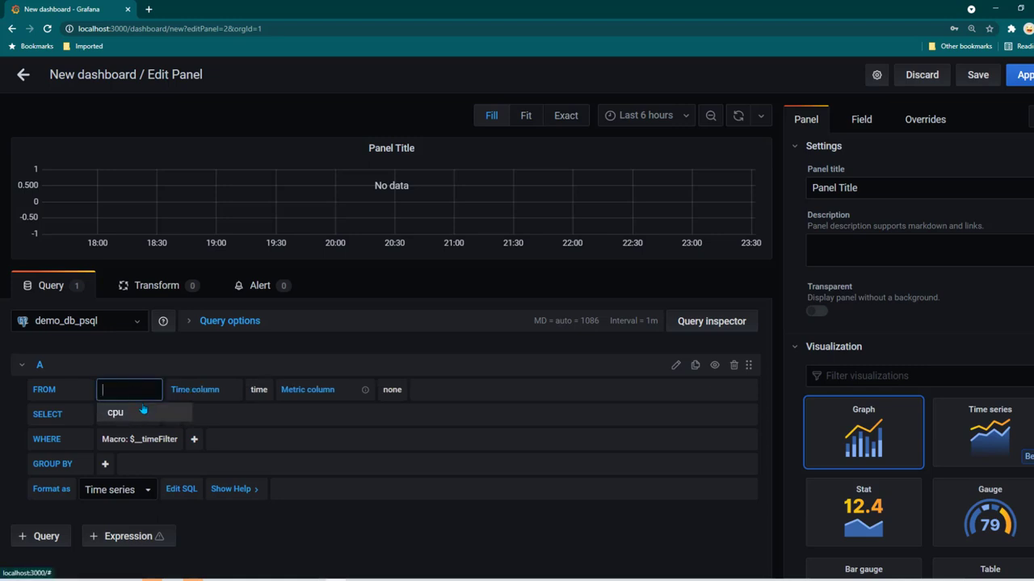
pyautogui.click(152, 414)
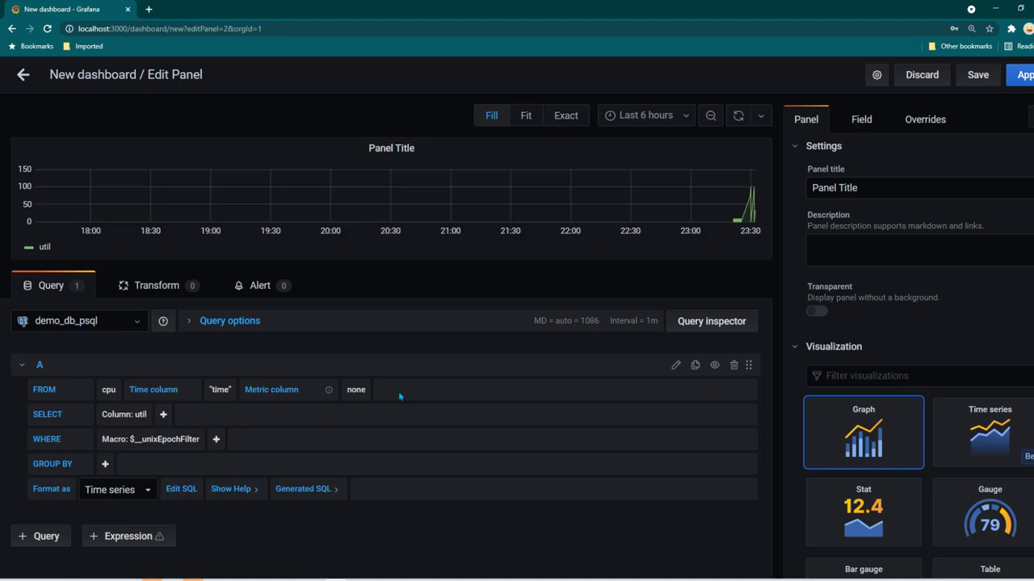
# Apply the Average aggregate to util and group by time in 10s intervals
pyautogui.click(164, 415)
pyautogui.click(164, 415)
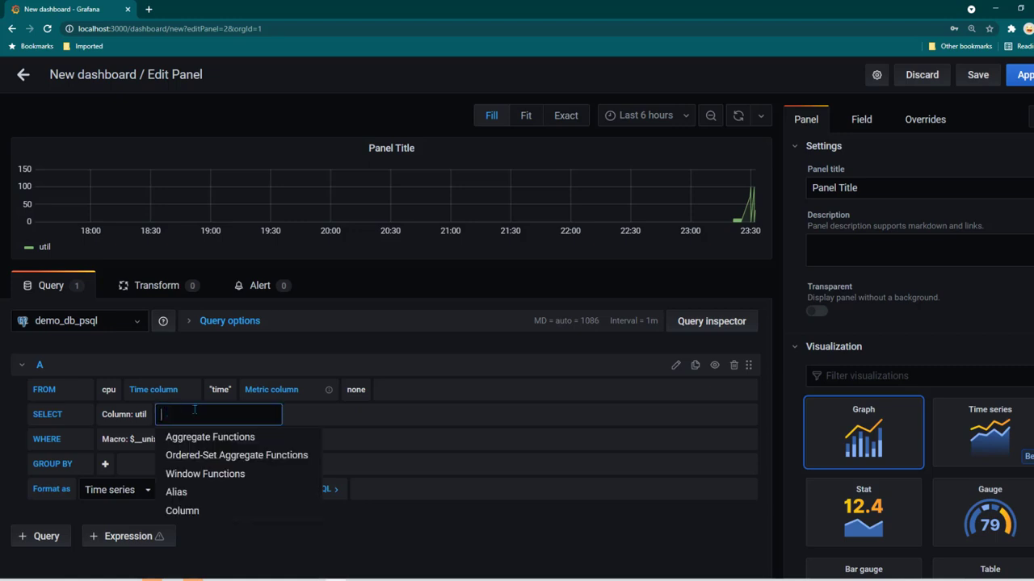
pyautogui.moveTo(245, 436)
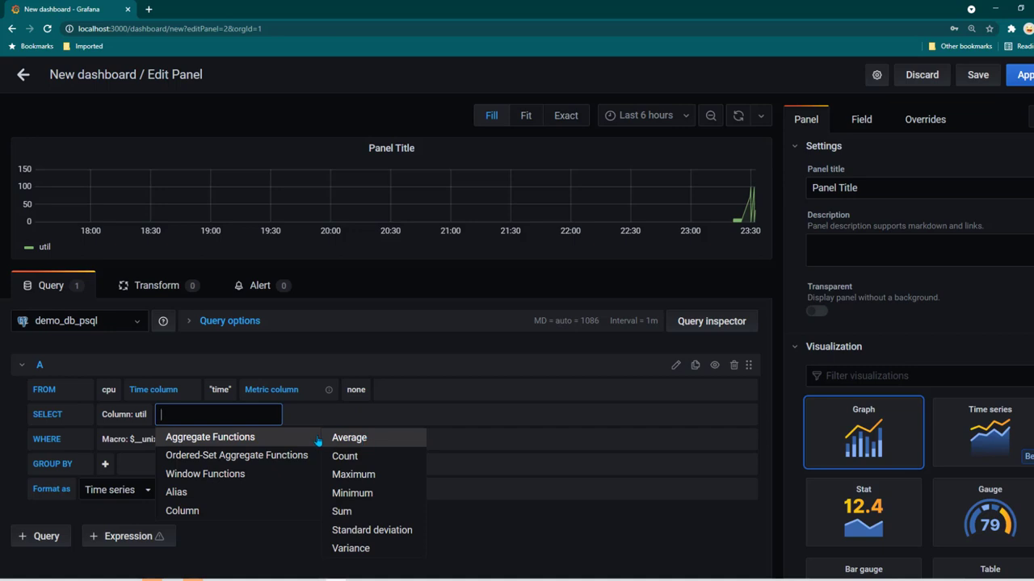
pyautogui.click(323, 440)
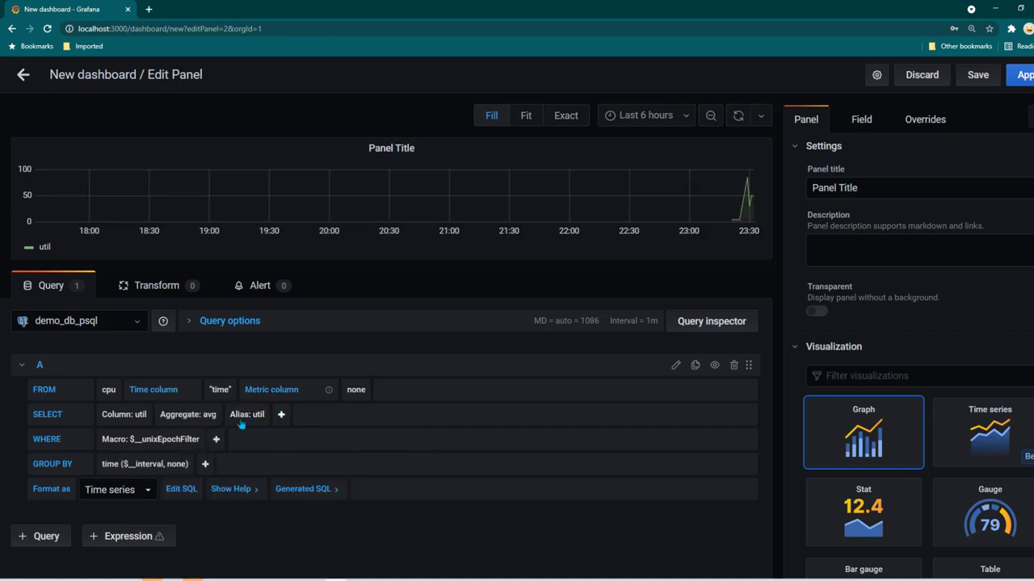
pyautogui.click(151, 466)
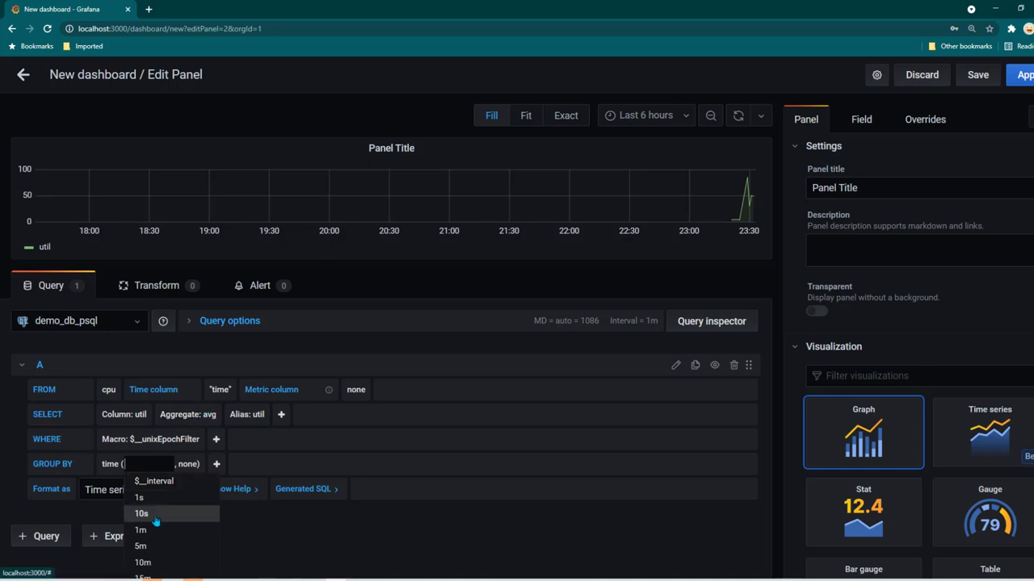
pyautogui.click(155, 522)
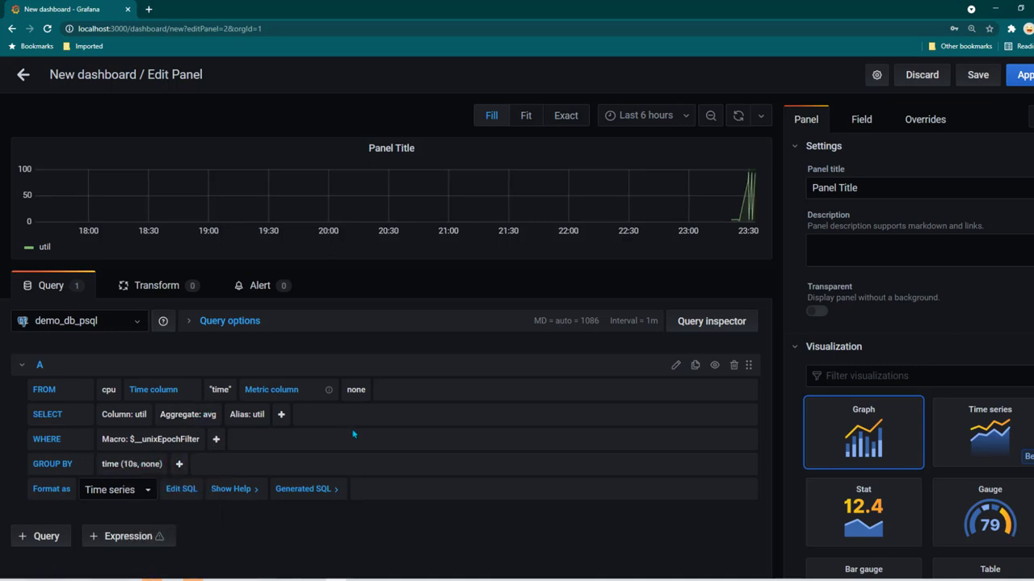
# Show the last 5 minutes with 5s auto-refresh and title the panel 'CPU Utilization'
pyautogui.click(687, 117)
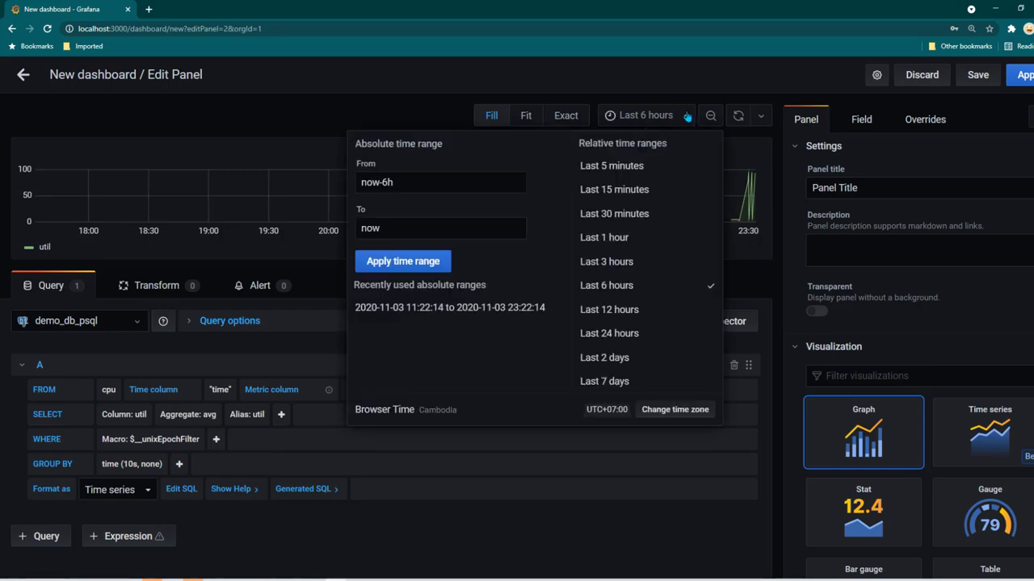
pyautogui.click(646, 167)
pyautogui.click(760, 118)
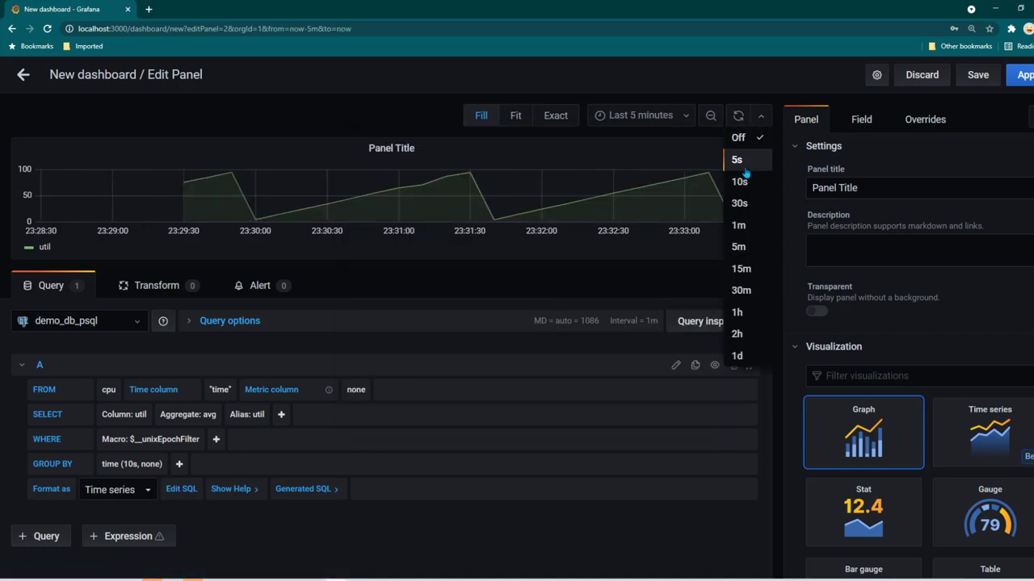
pyautogui.click(737, 160)
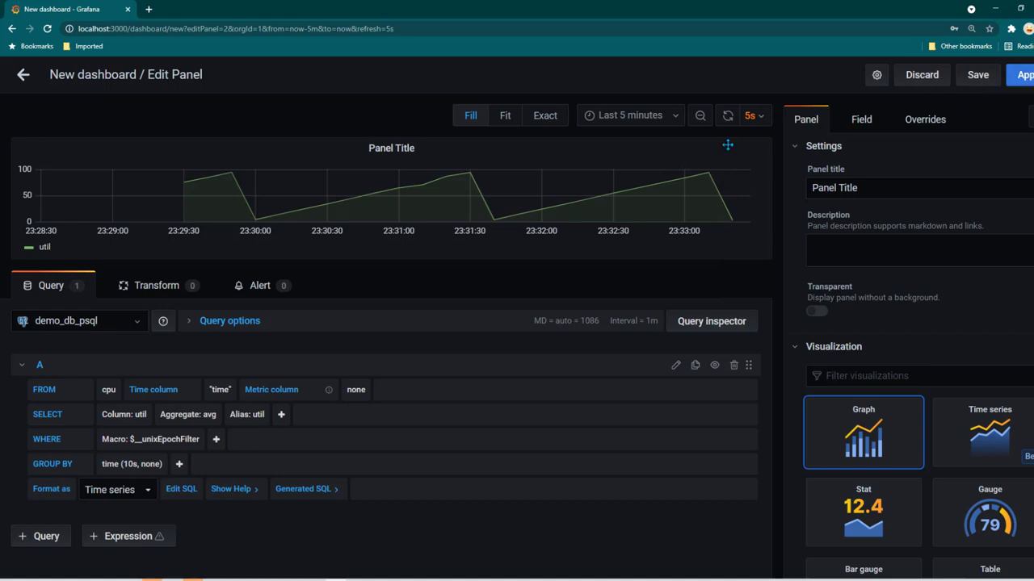
pyautogui.tripleClick(880, 182)
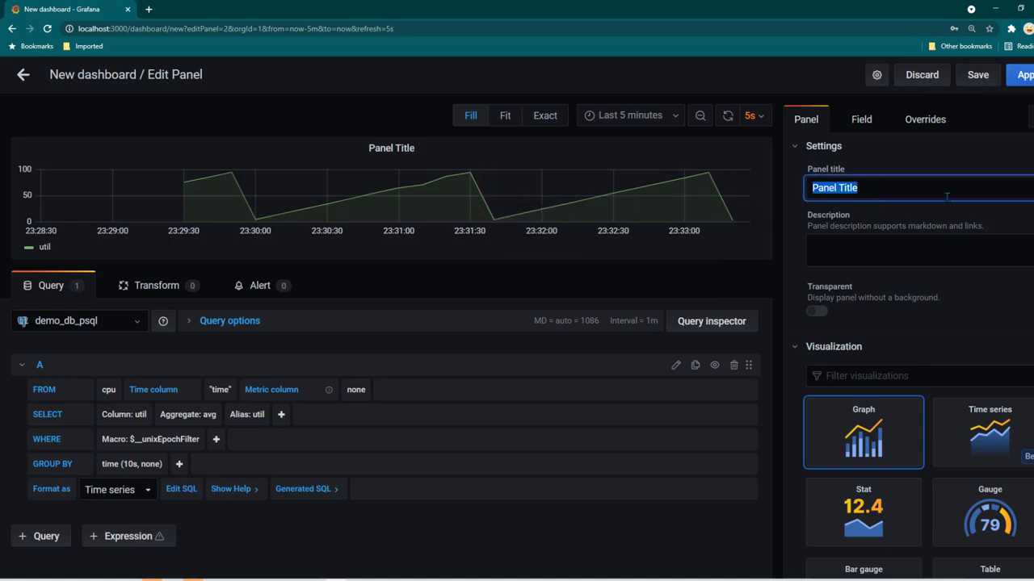
pyautogui.write('CPU Utilization')
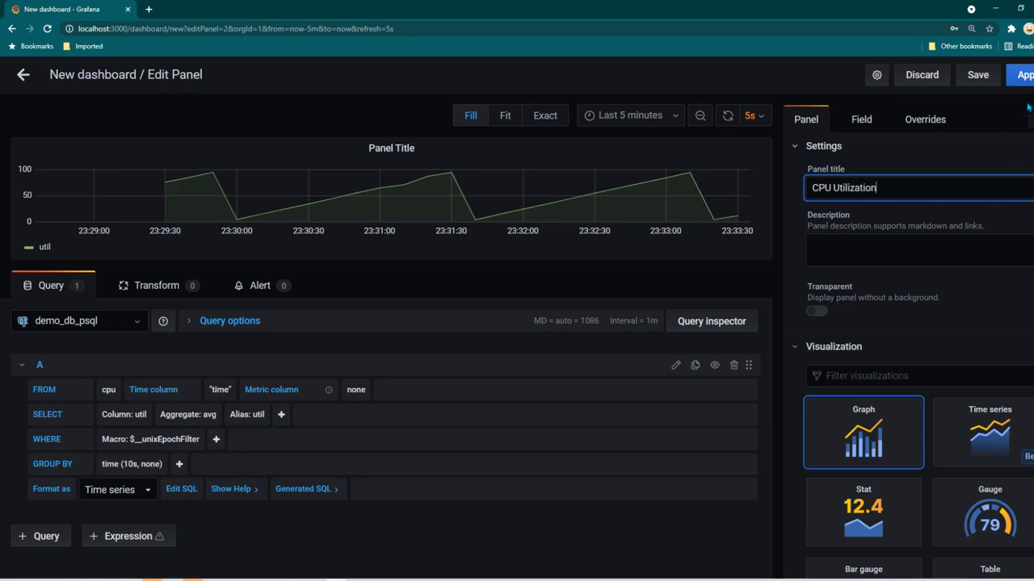
pyautogui.click(1021, 74)
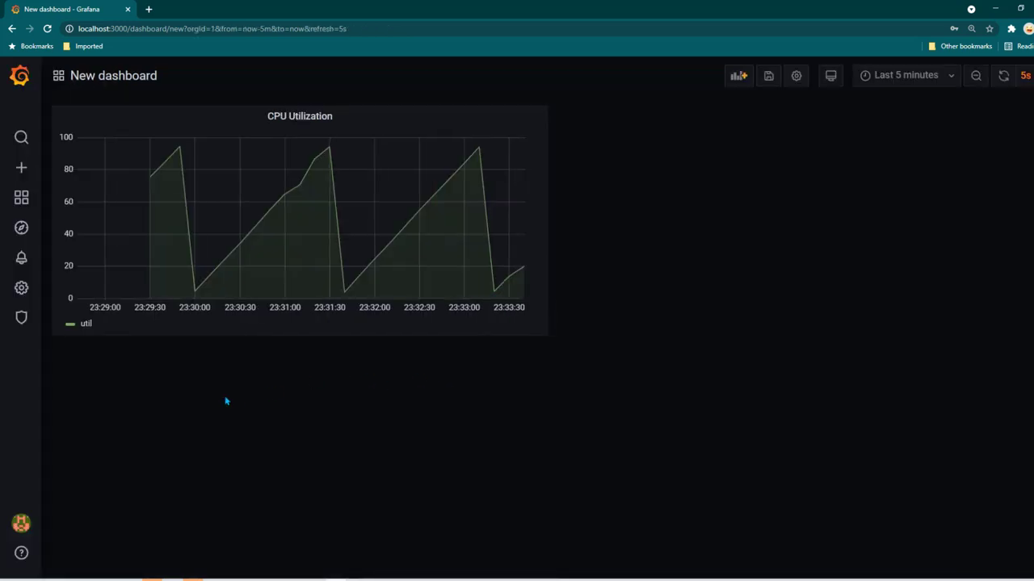